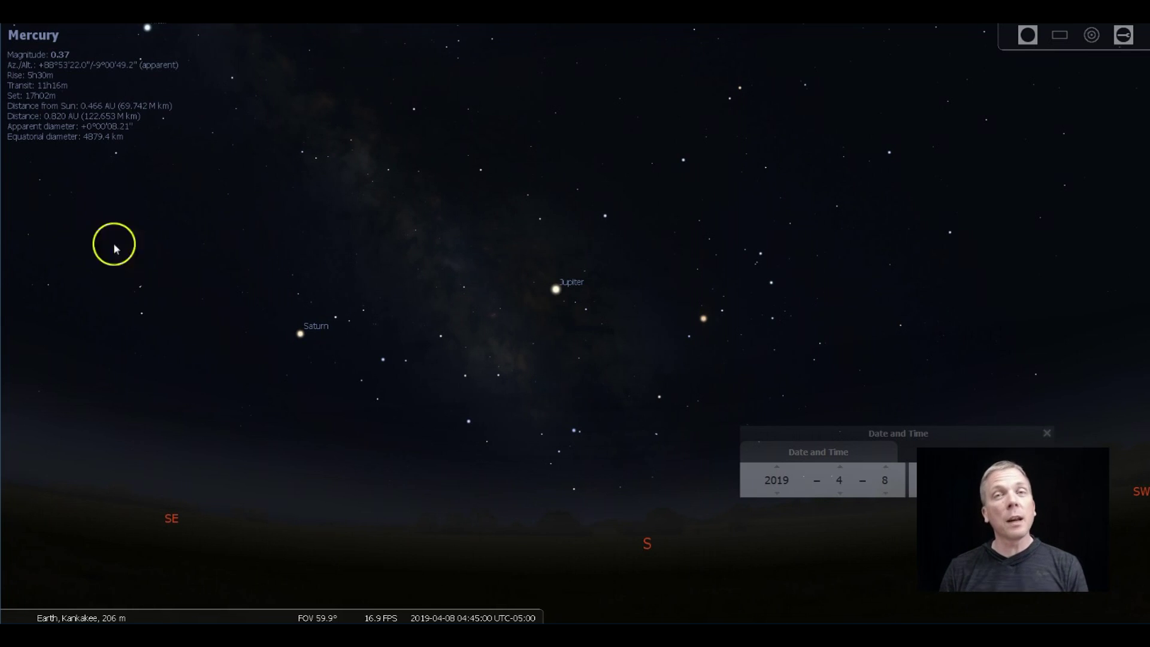
Pan the sky from the south to the eastern horizon, bringing Altair and Saturn into view
{"action": "left_click_drag", "start_coordinate": [279, 386], "coordinate": [596, 392]}
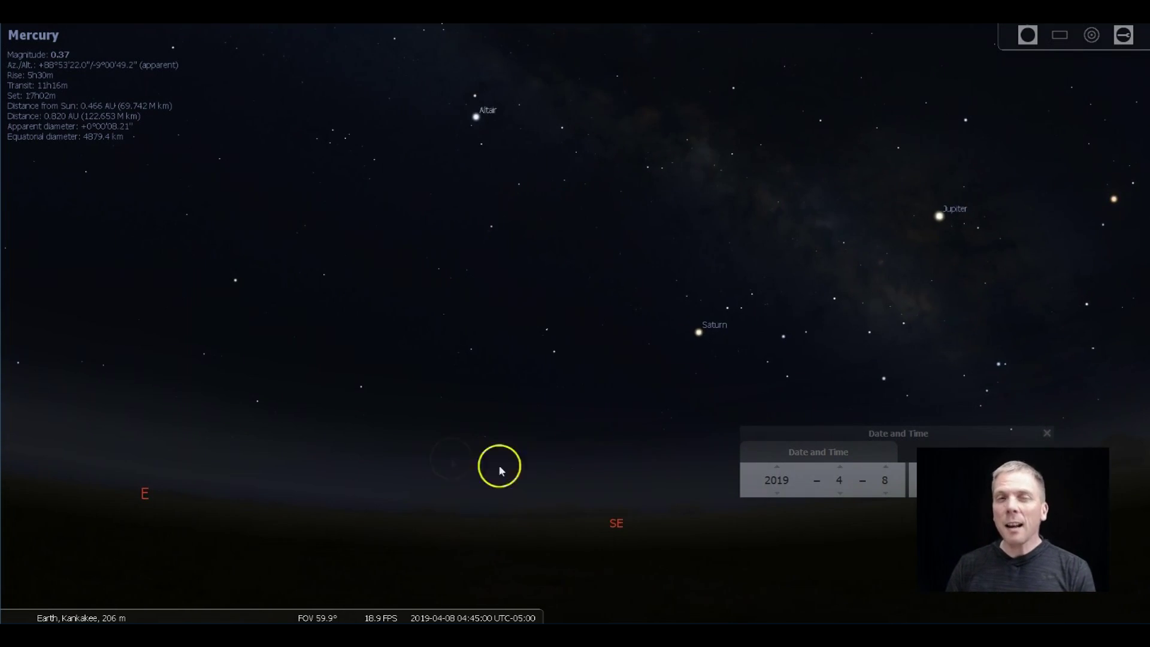
{"action": "left_click_drag", "start_coordinate": [535, 453], "coordinate": [651, 488]}
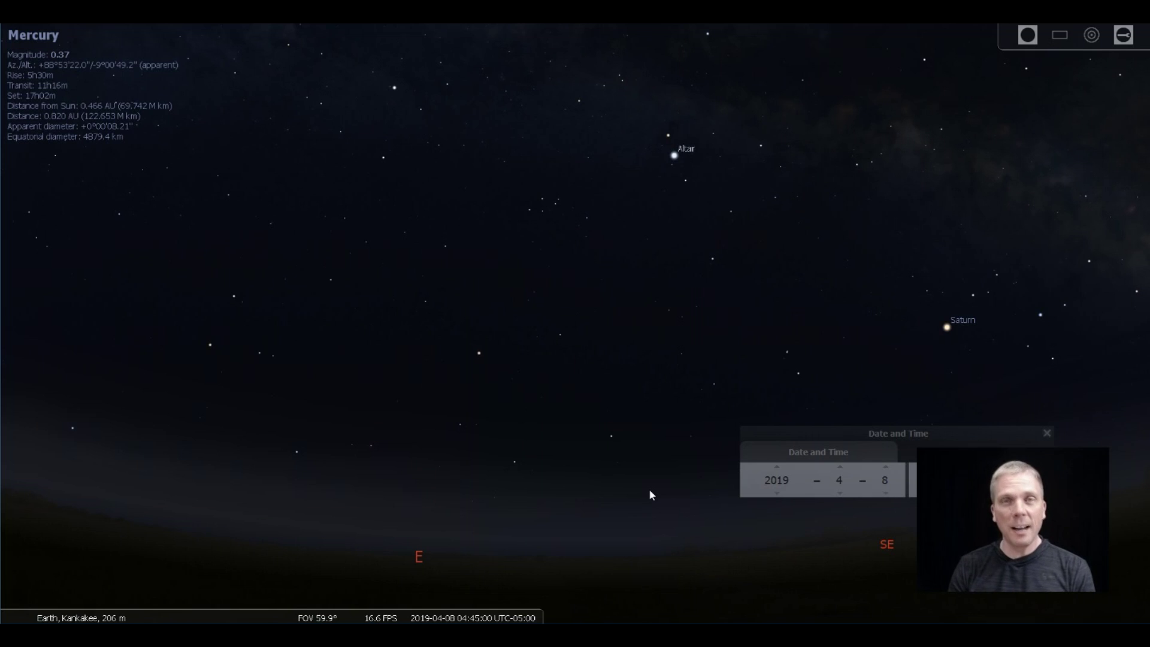
Move the Date and Time window up and set the clock to 06:00 on 8 April 2019
{"action": "left_click", "coordinate": [840, 446]}
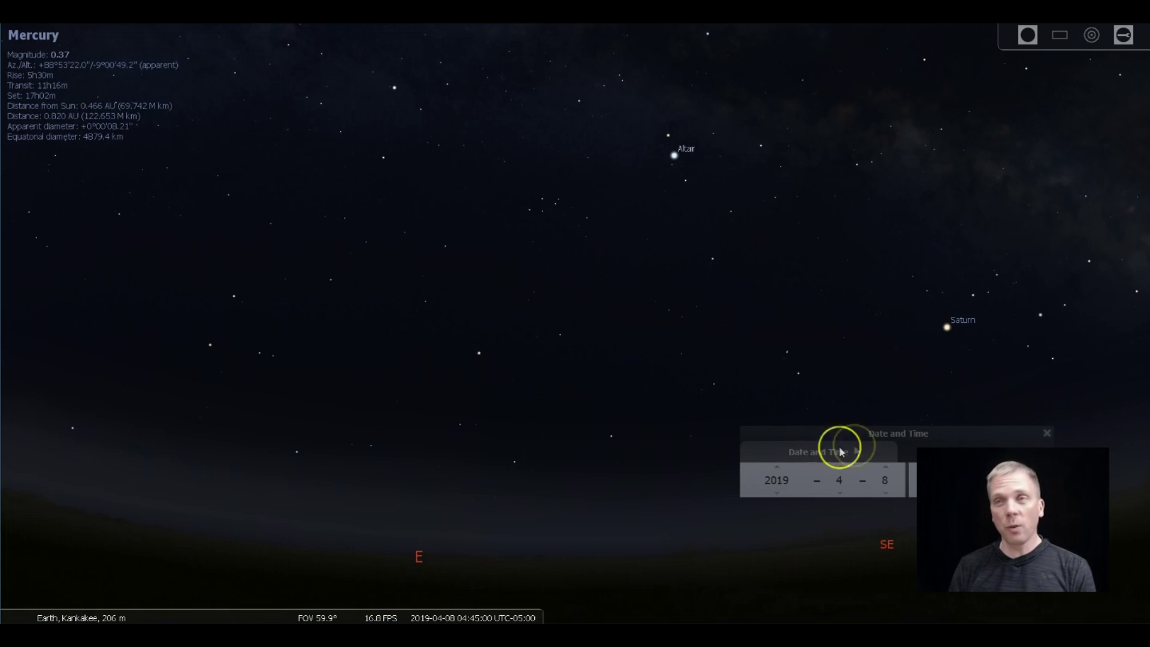
{"action": "left_click", "coordinate": [971, 440]}
{"action": "left_click_drag", "start_coordinate": [971, 440], "coordinate": [983, 384]}
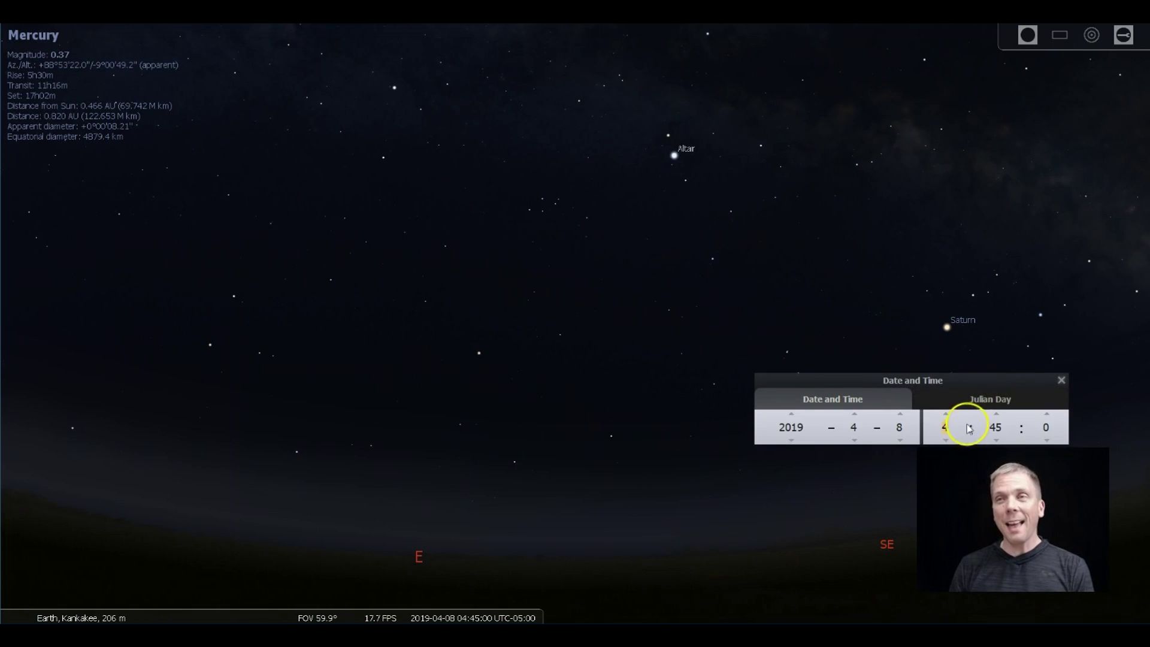
{"action": "left_click", "coordinate": [946, 413]}
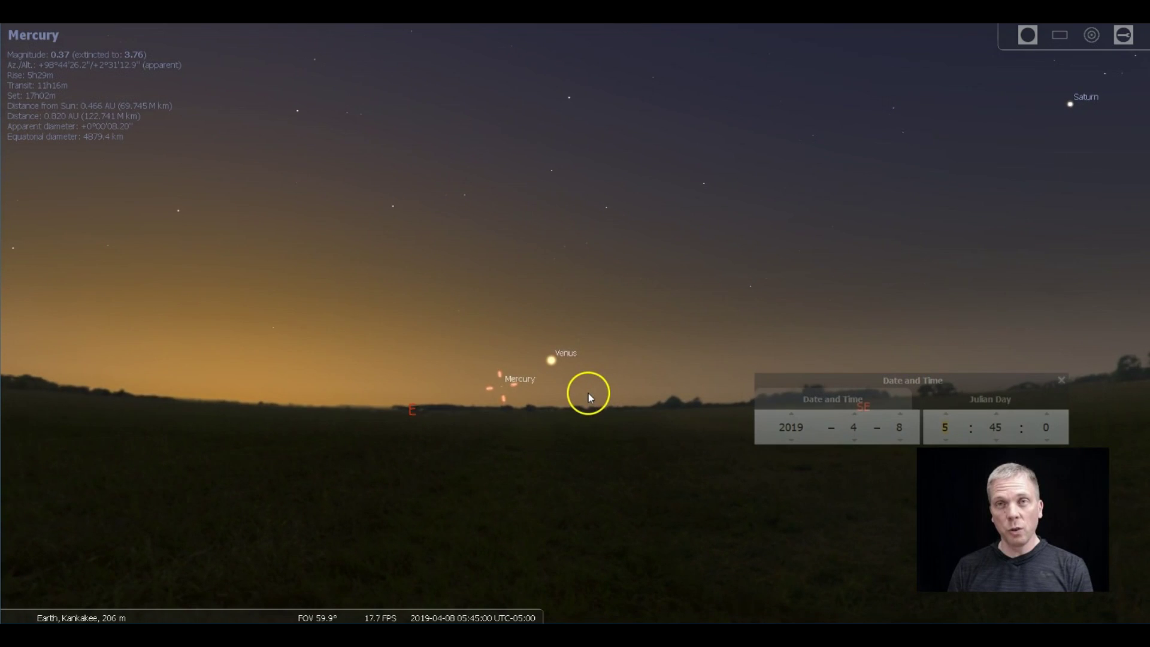
{"action": "scroll", "coordinate": [588, 392], "scroll_direction": "up", "scroll_amount": 5}
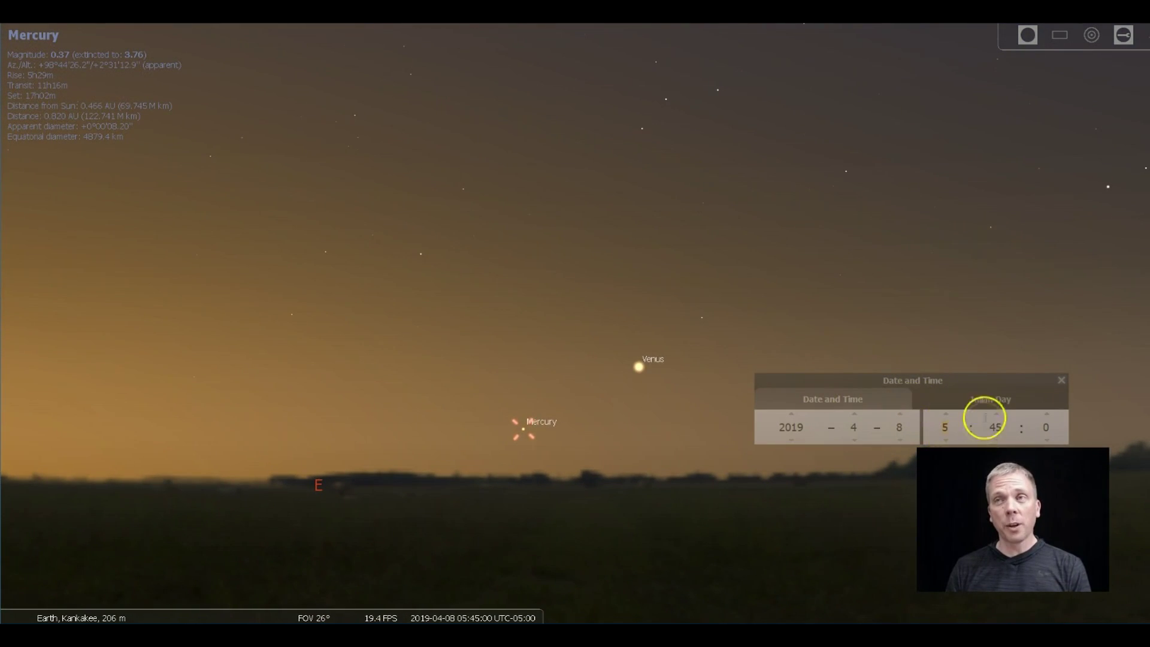
{"action": "left_click", "coordinate": [999, 414]}
{"action": "left_click", "coordinate": [998, 414]}
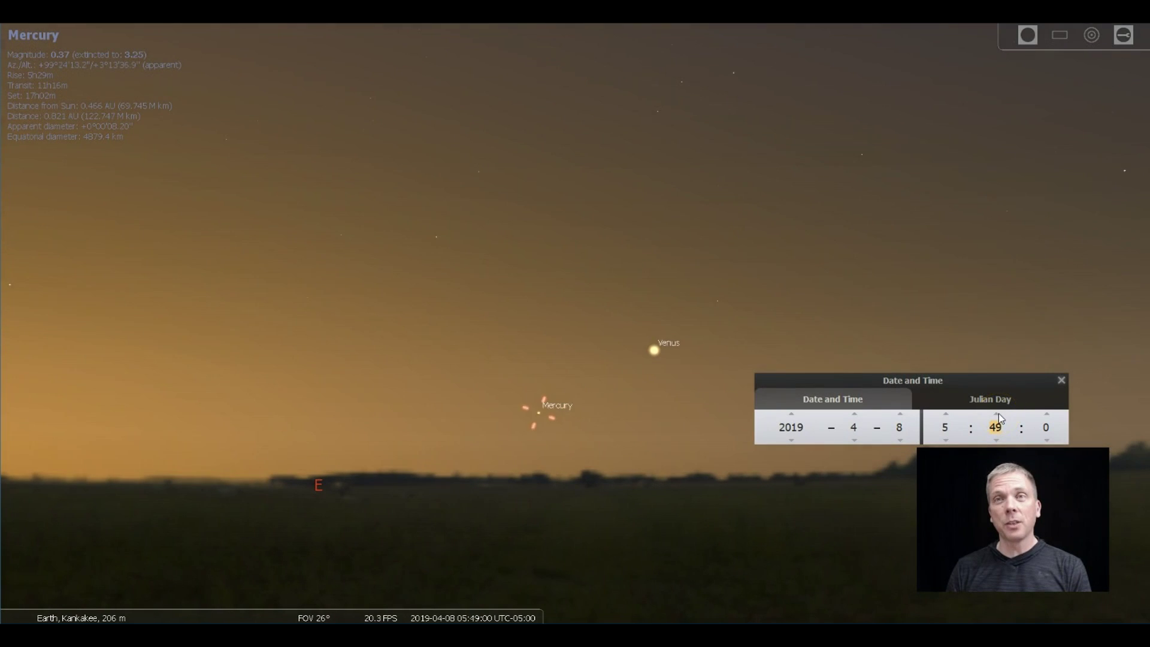
{"action": "left_click", "coordinate": [998, 414]}
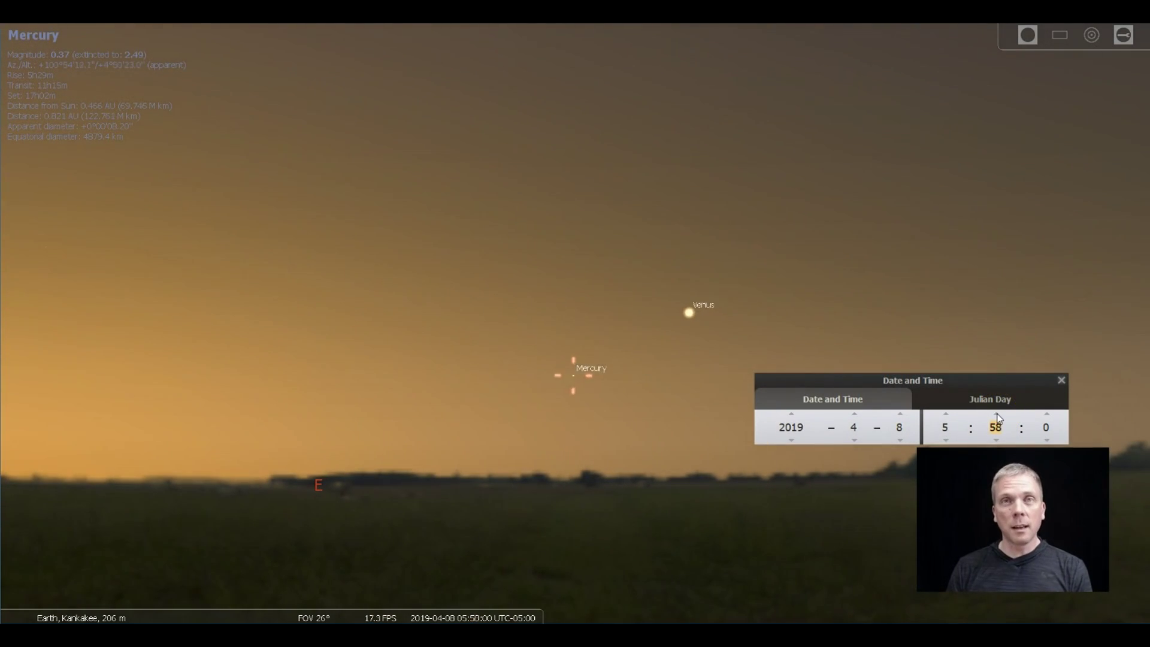
{"action": "left_click", "coordinate": [999, 414]}
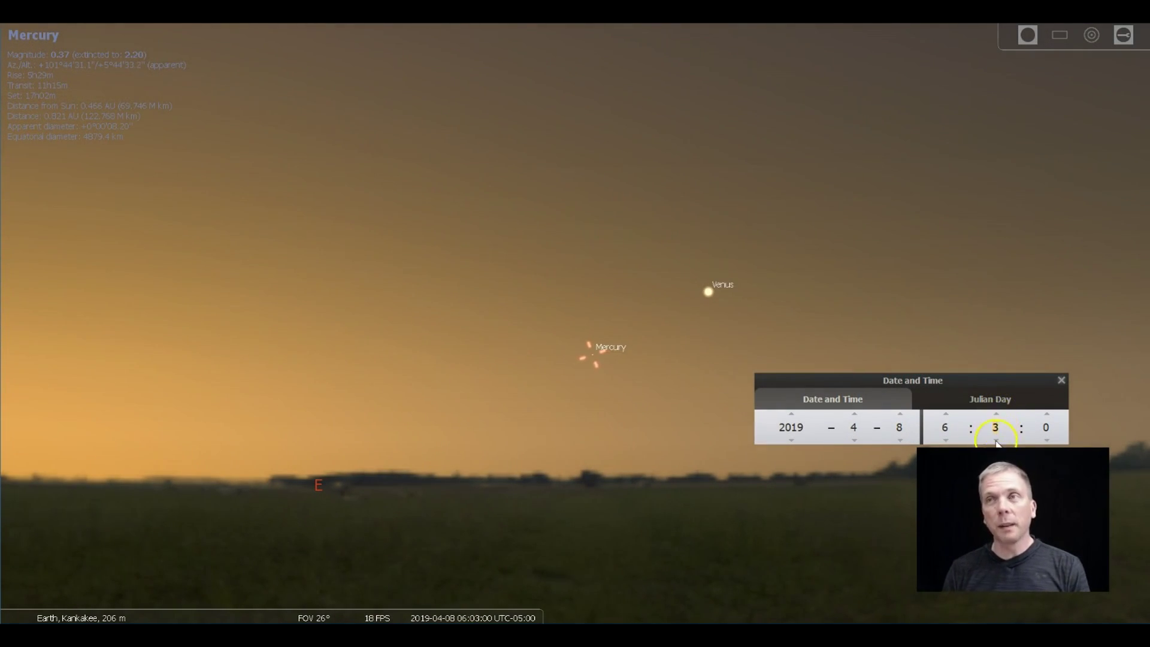
{"action": "left_click", "coordinate": [996, 439]}
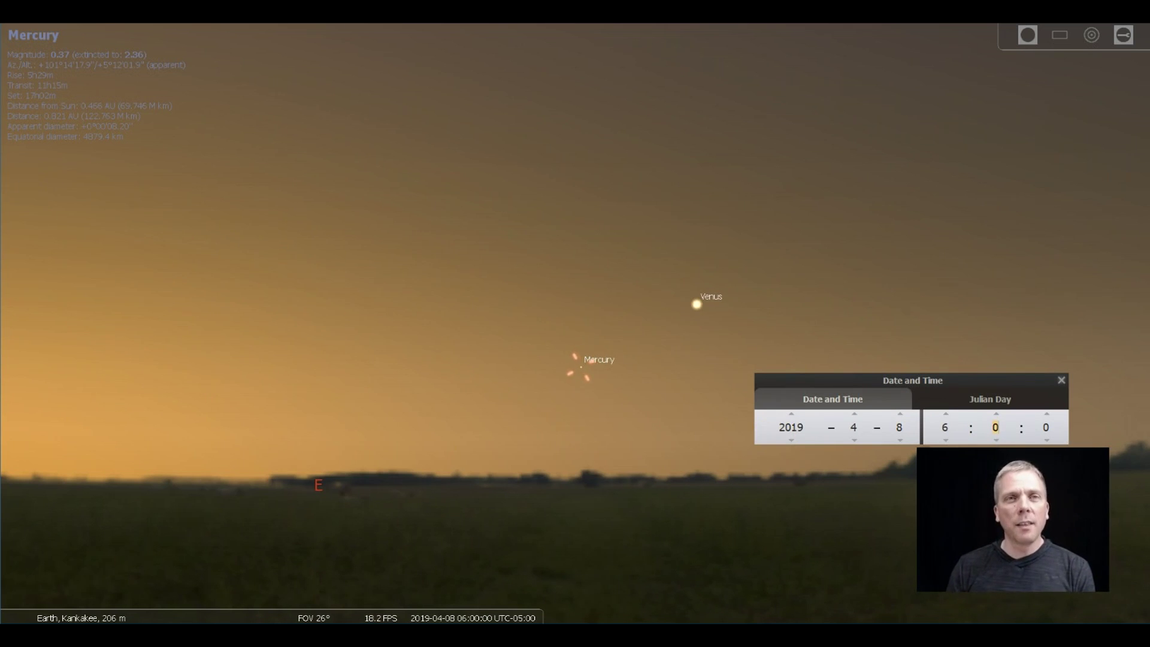
{"action": "mouse_move", "coordinate": [21, 450]}
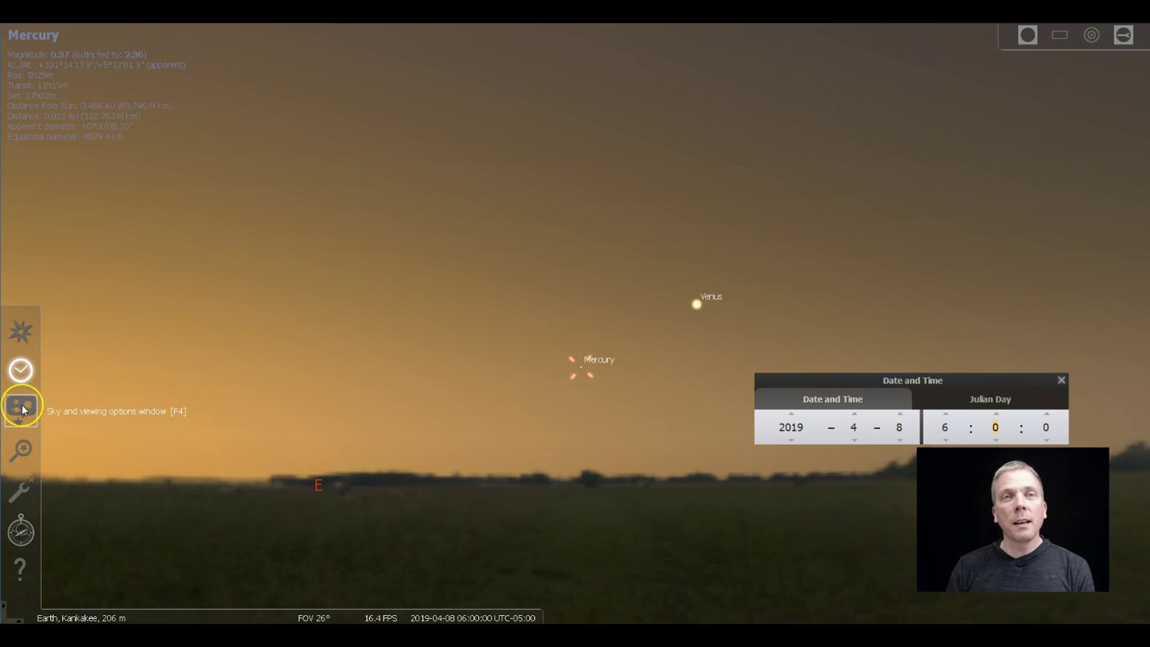
Turn on the Ecliptic (of date) line in the View window's Markings tab
{"action": "left_click", "coordinate": [22, 409]}
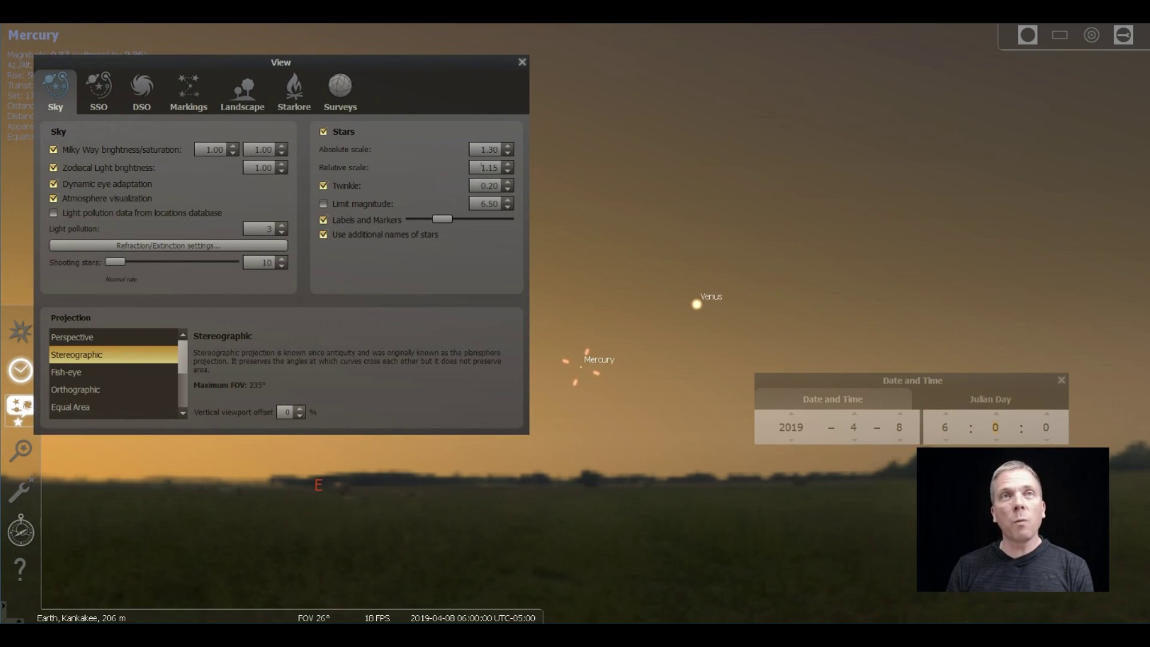
{"action": "left_click", "coordinate": [191, 94]}
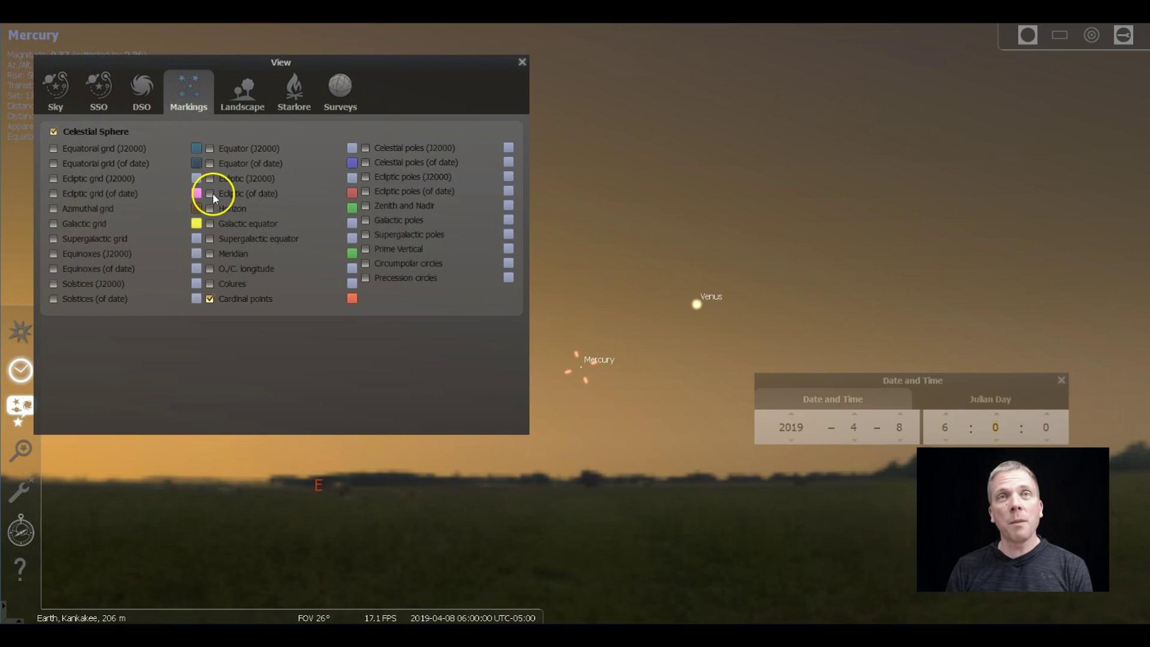
{"action": "left_click", "coordinate": [521, 61]}
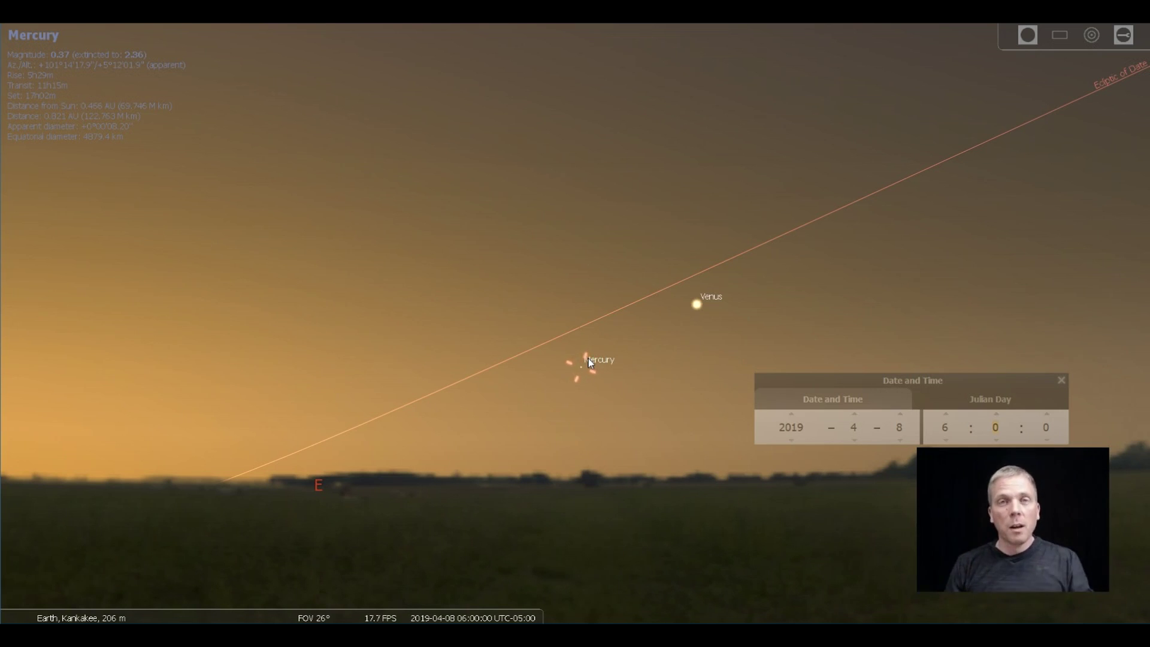
{"action": "left_click", "coordinate": [585, 353]}
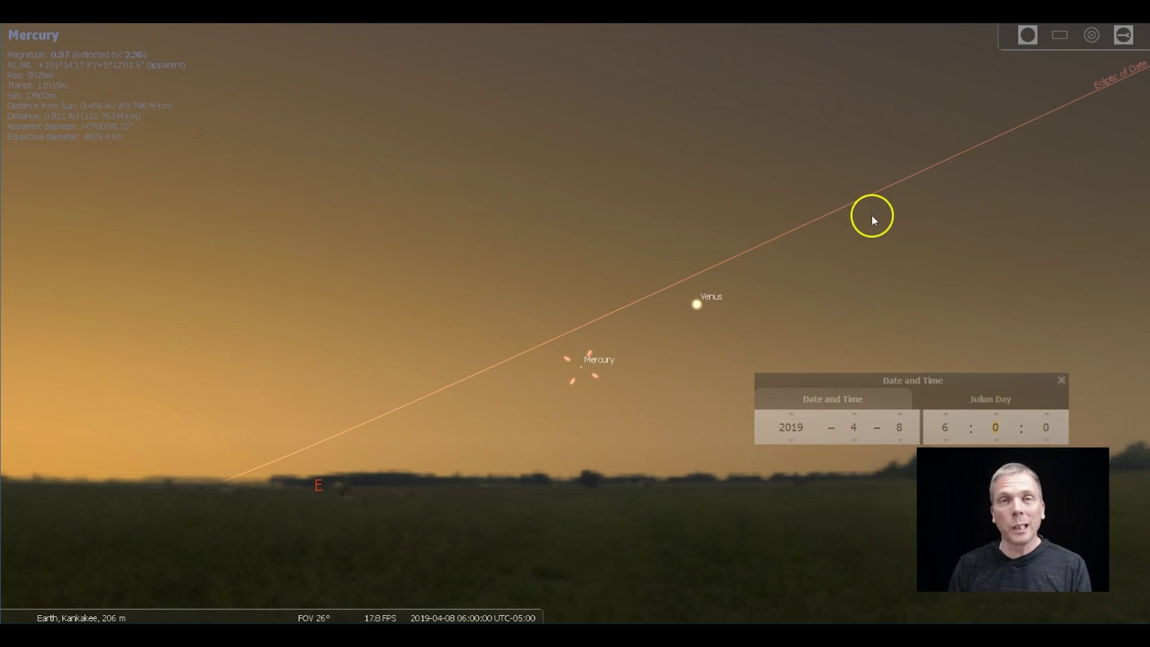
{"action": "mouse_move", "coordinate": [18, 449]}
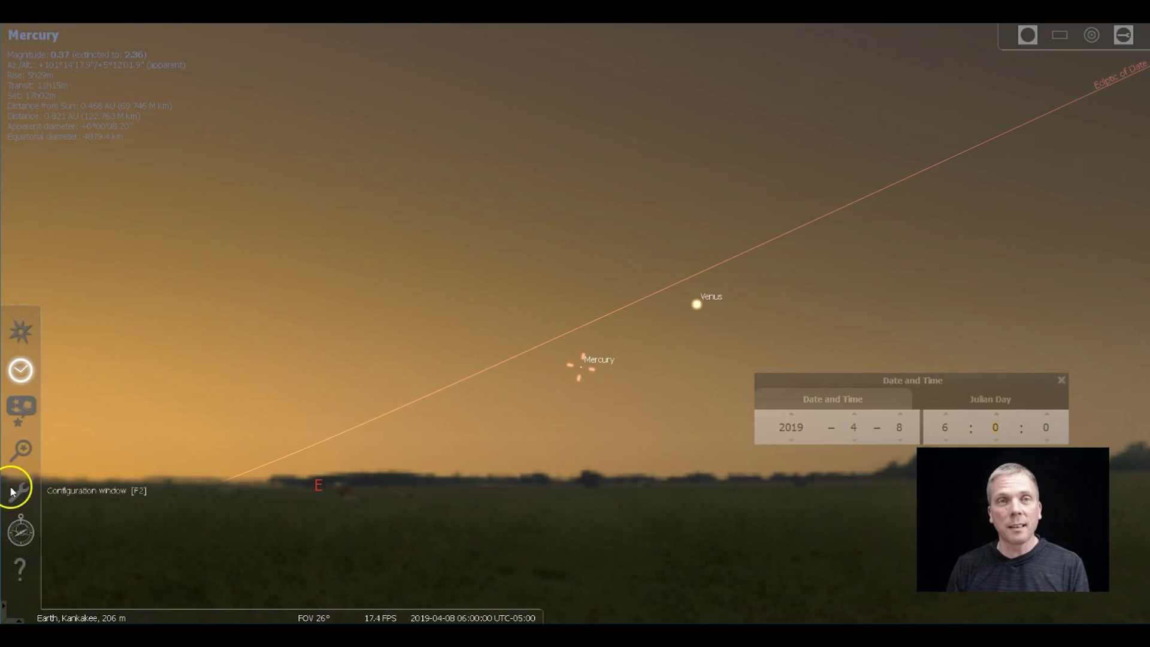
Enable Show planet orbits in the View window's SSO tab
{"action": "left_click", "coordinate": [24, 405]}
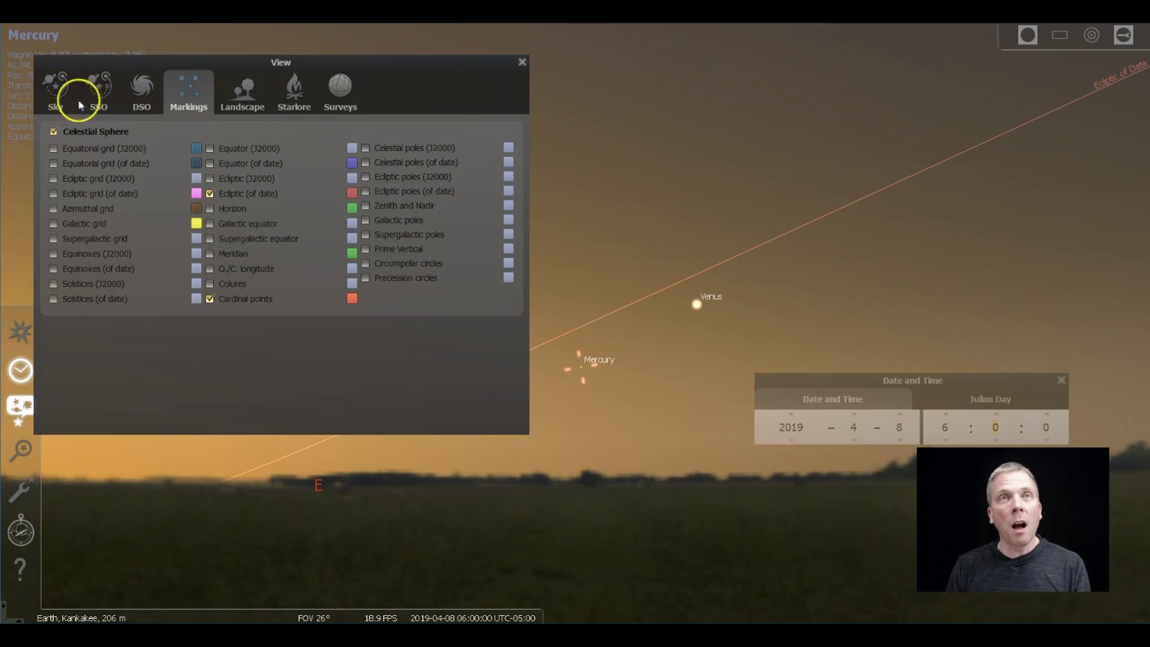
{"action": "left_click", "coordinate": [63, 93]}
{"action": "left_click", "coordinate": [101, 94]}
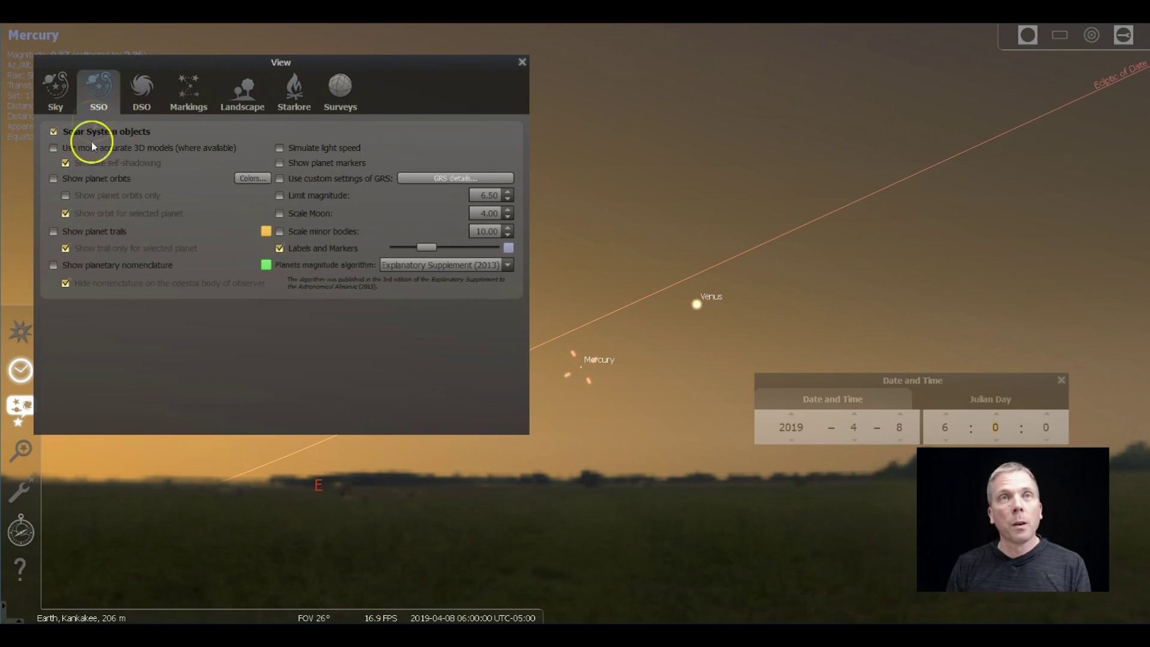
{"action": "left_click", "coordinate": [54, 179]}
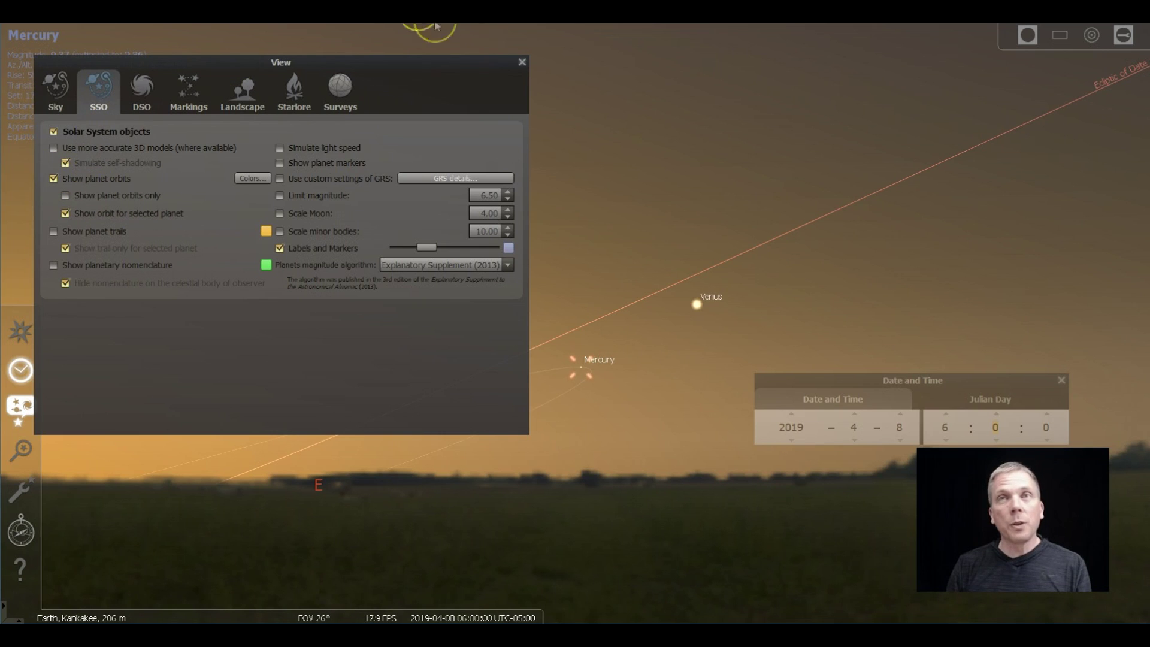
{"action": "left_click", "coordinate": [522, 62]}
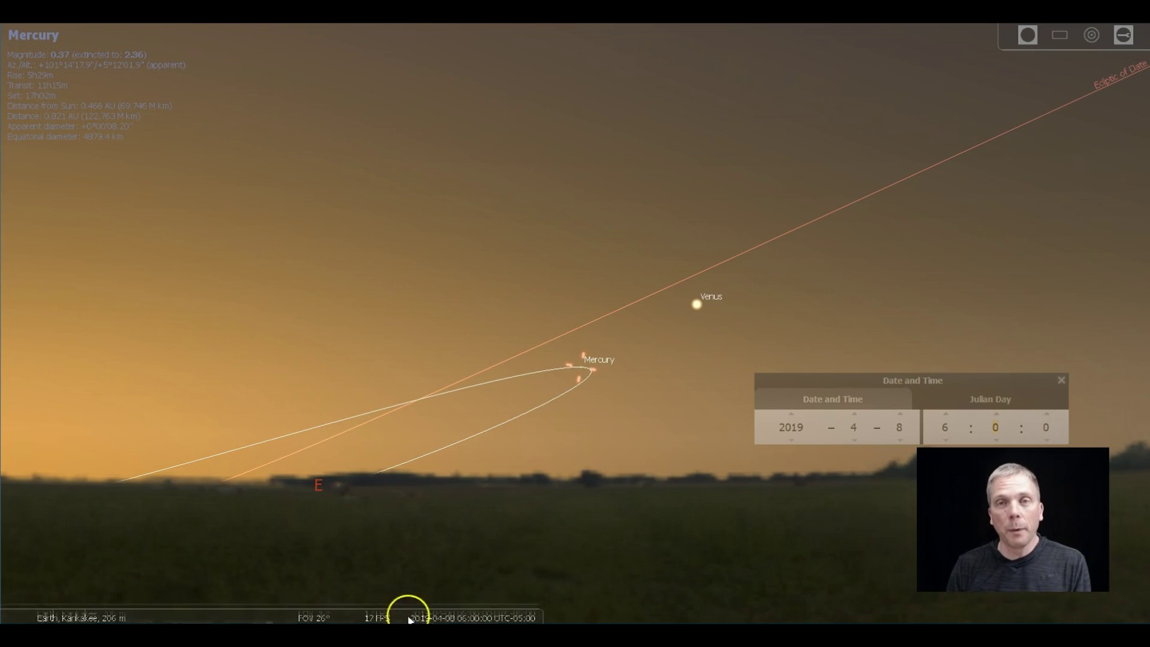
{"action": "mouse_move", "coordinate": [409, 618]}
{"action": "left_click", "coordinate": [370, 614]}
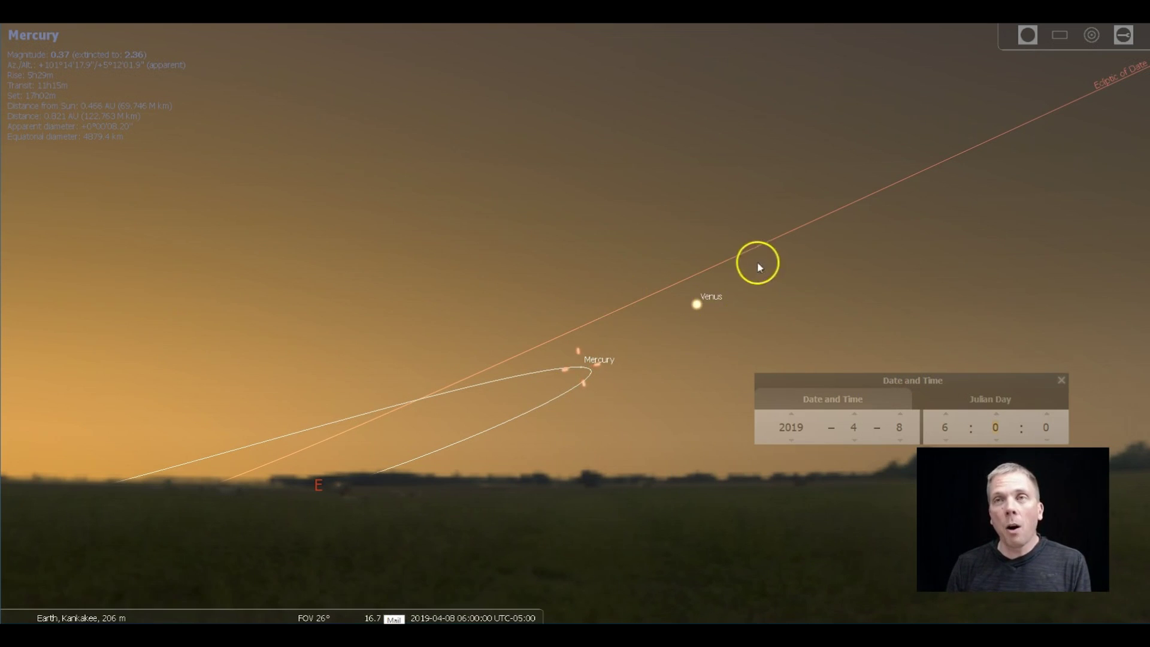
Measure Mercury to Venus, straight down from Venus, then horizontally across to Mercury
{"action": "mouse_move", "coordinate": [757, 262]}
{"action": "left_mouse_down"}
{"action": "mouse_move", "coordinate": [522, 335]}
{"action": "mouse_move", "coordinate": [558, 365]}
{"action": "left_mouse_up"}
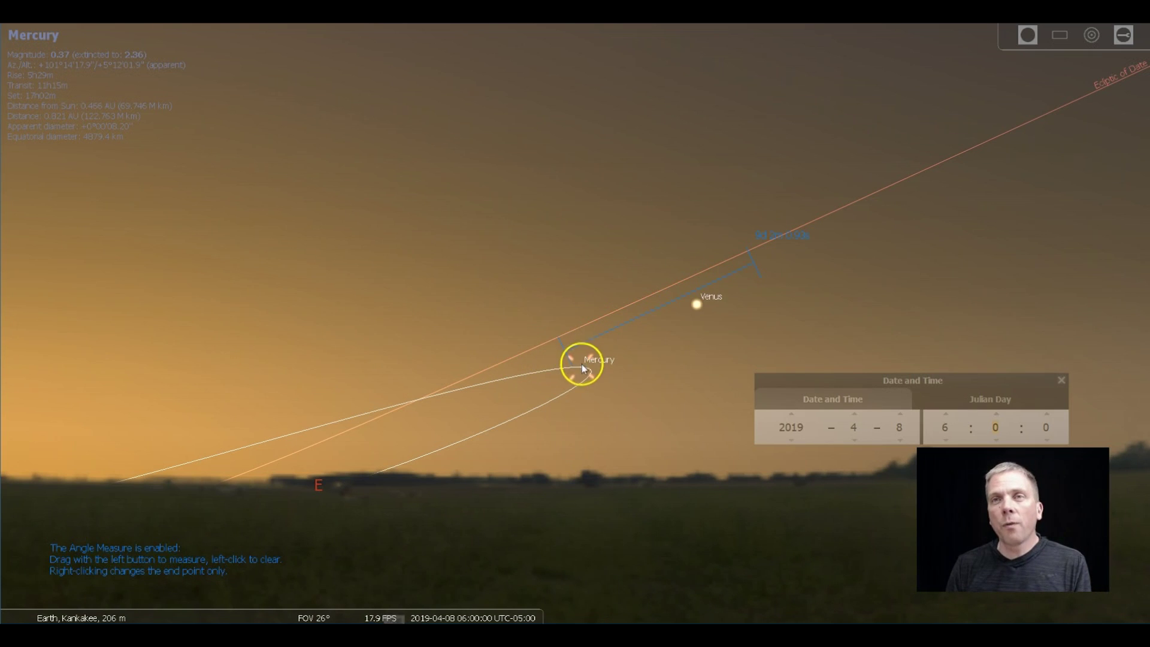
{"action": "mouse_move", "coordinate": [581, 368]}
{"action": "left_mouse_down"}
{"action": "mouse_move", "coordinate": [688, 310]}
{"action": "mouse_move", "coordinate": [573, 377]}
{"action": "left_mouse_up"}
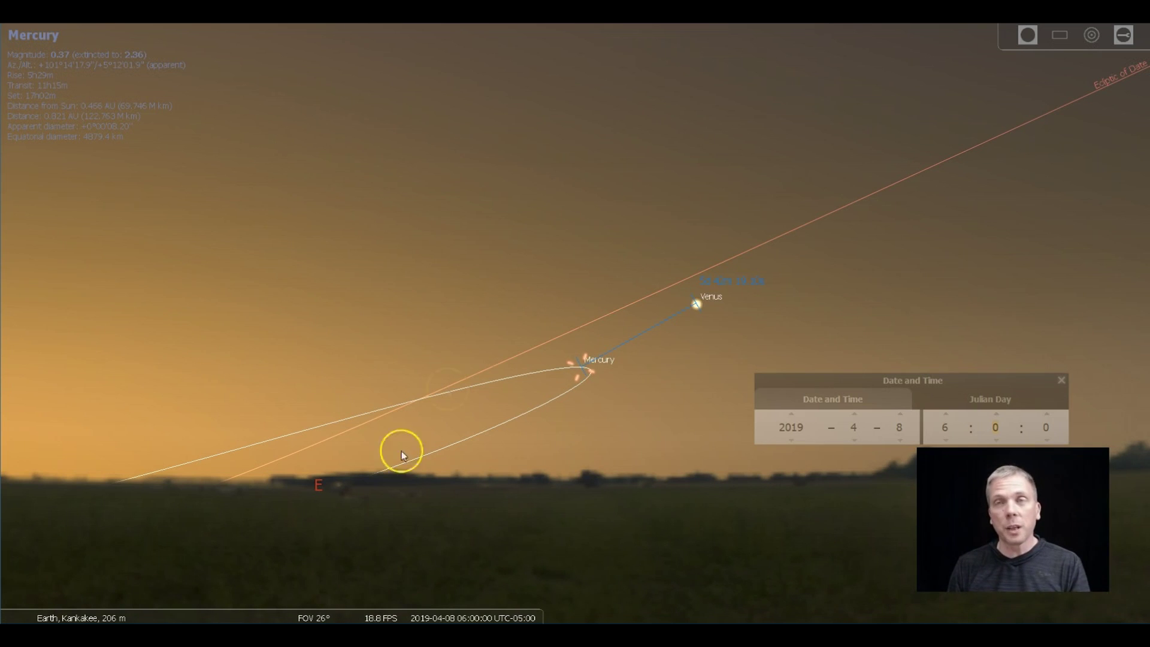
{"action": "mouse_move", "coordinate": [697, 309]}
{"action": "left_mouse_down"}
{"action": "mouse_move", "coordinate": [696, 367]}
{"action": "mouse_move", "coordinate": [697, 307]}
{"action": "left_mouse_up"}
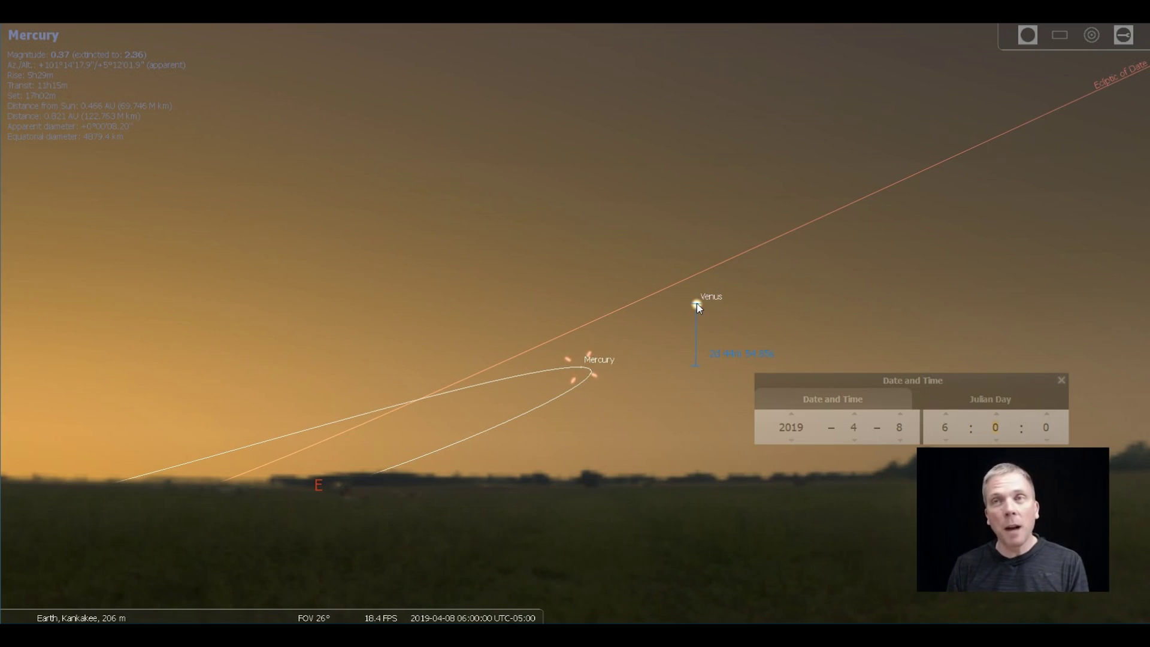
{"action": "left_click_drag", "start_coordinate": [697, 366], "coordinate": [580, 370]}
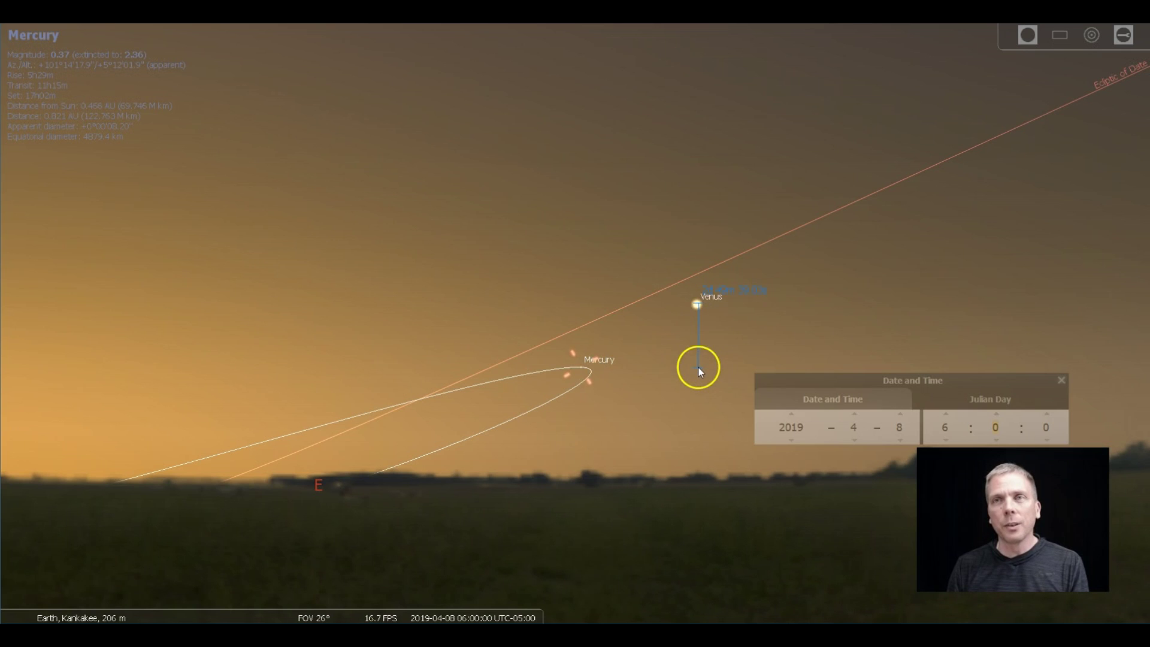
{"action": "left_click_drag", "start_coordinate": [697, 368], "coordinate": [580, 369]}
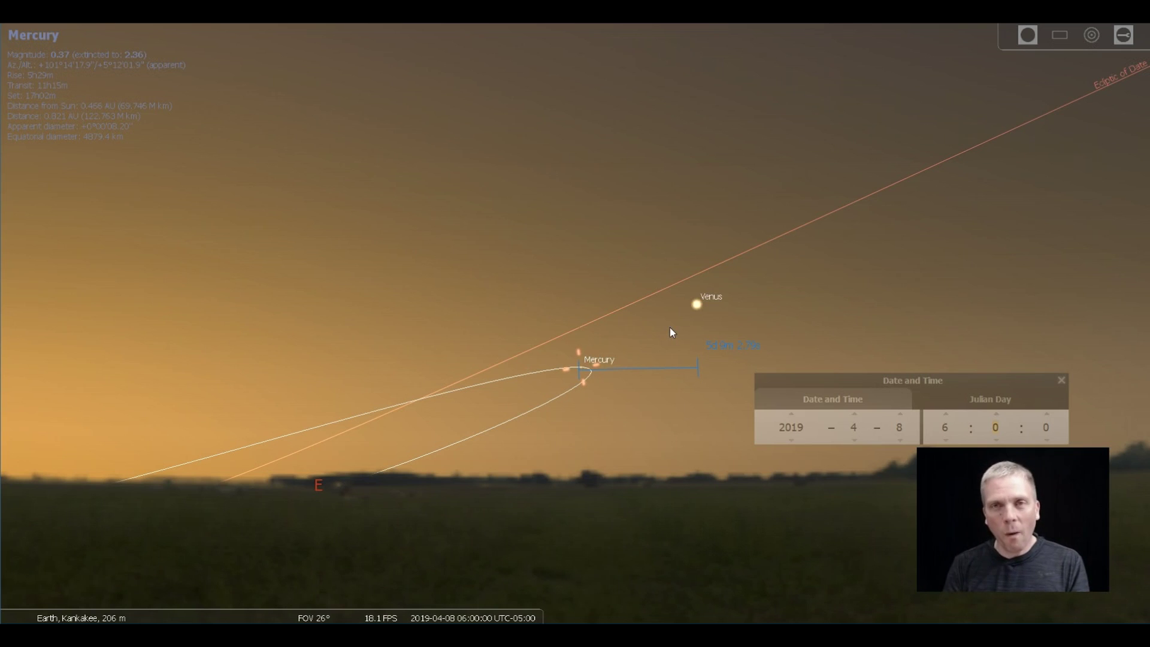
{"action": "mouse_move", "coordinate": [395, 615]}
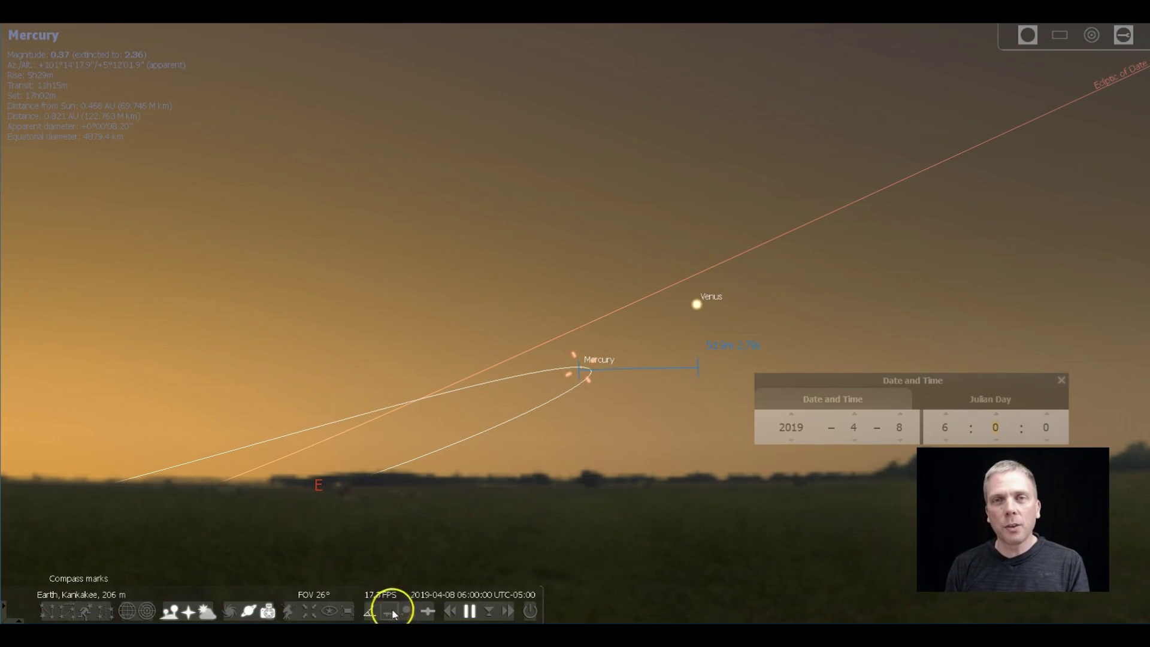
Turn off angle measuring, switch to the binocular field, and set the time to 05:43
{"action": "left_click", "coordinate": [370, 611]}
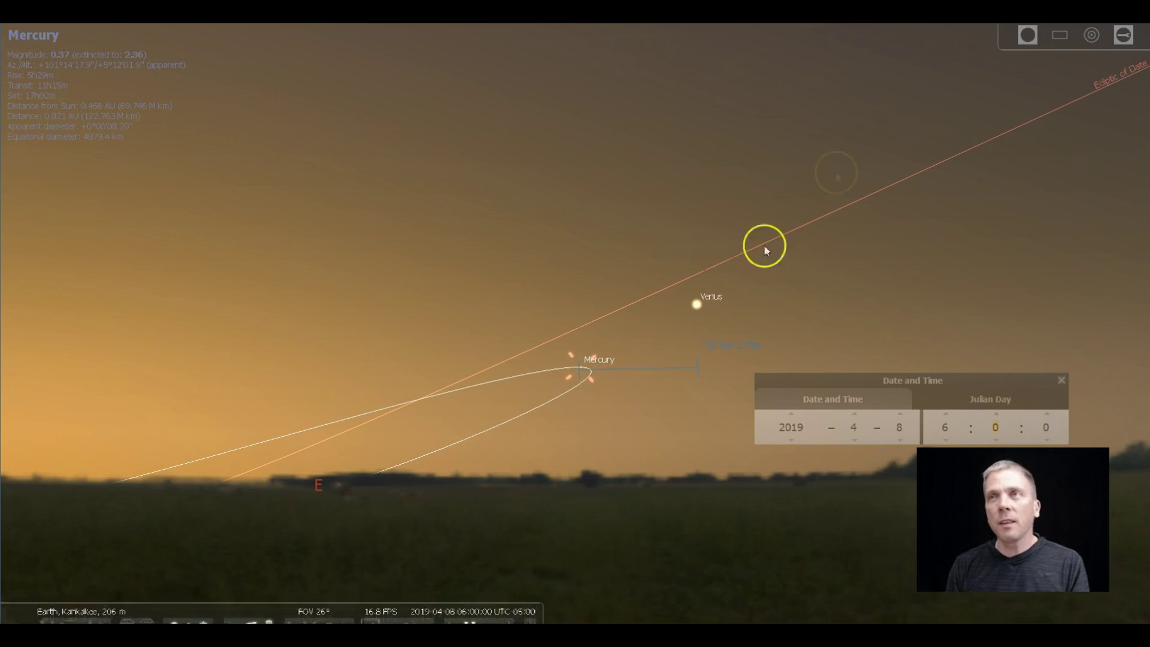
{"action": "left_click", "coordinate": [1029, 34]}
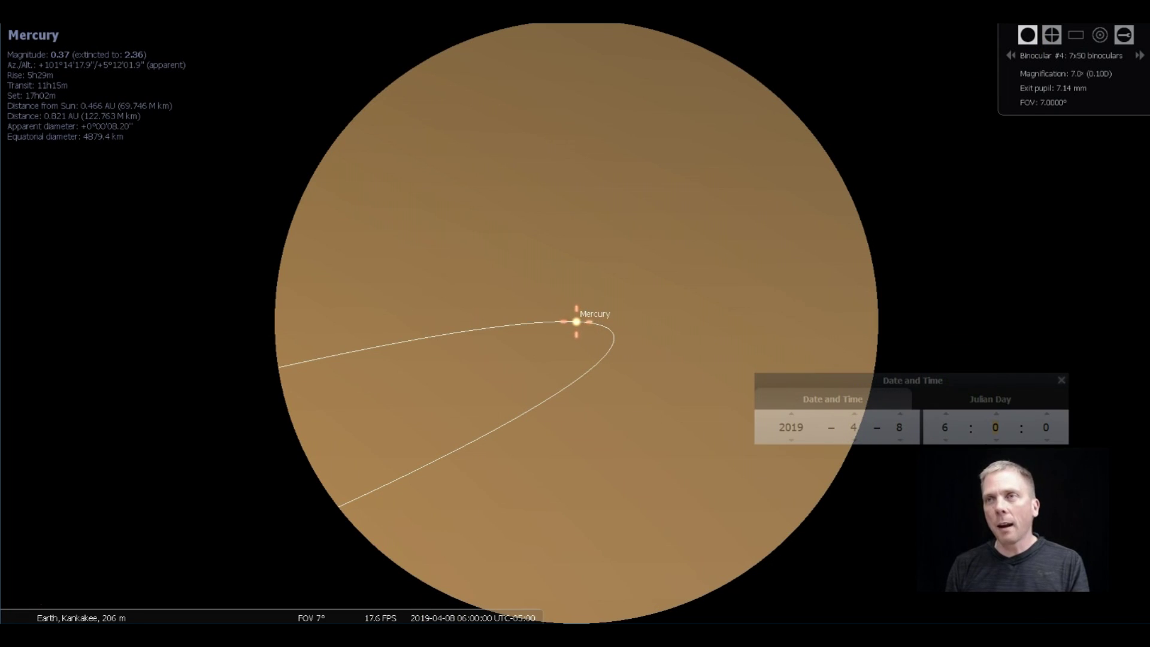
{"action": "left_click", "coordinate": [945, 436]}
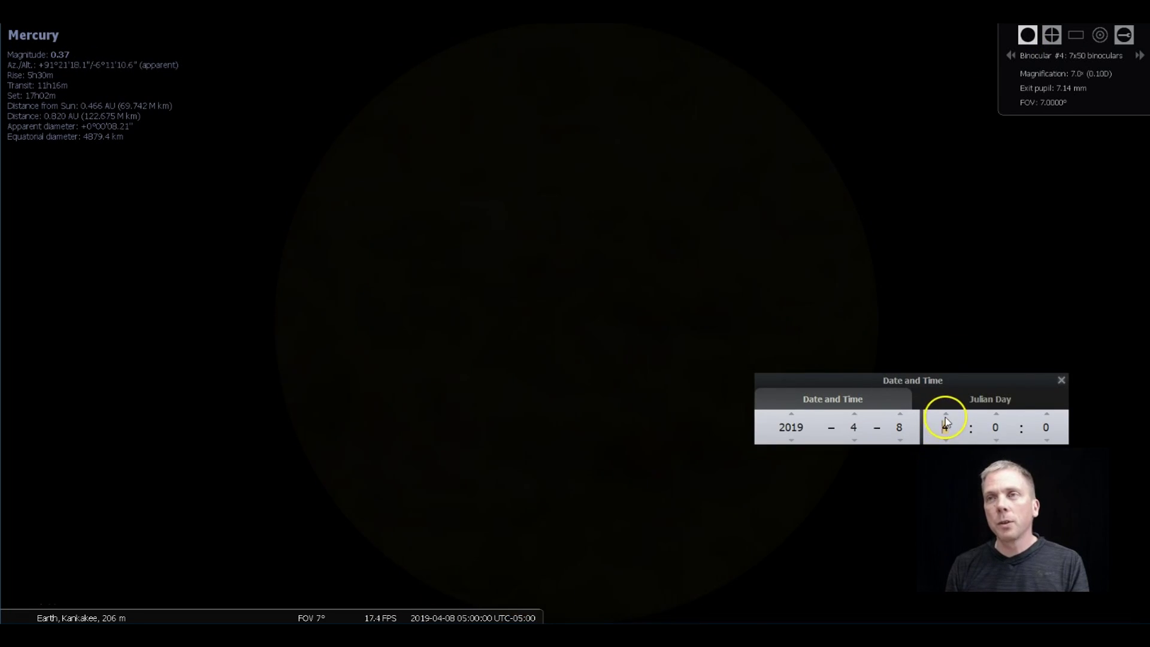
{"action": "left_click", "coordinate": [944, 416]}
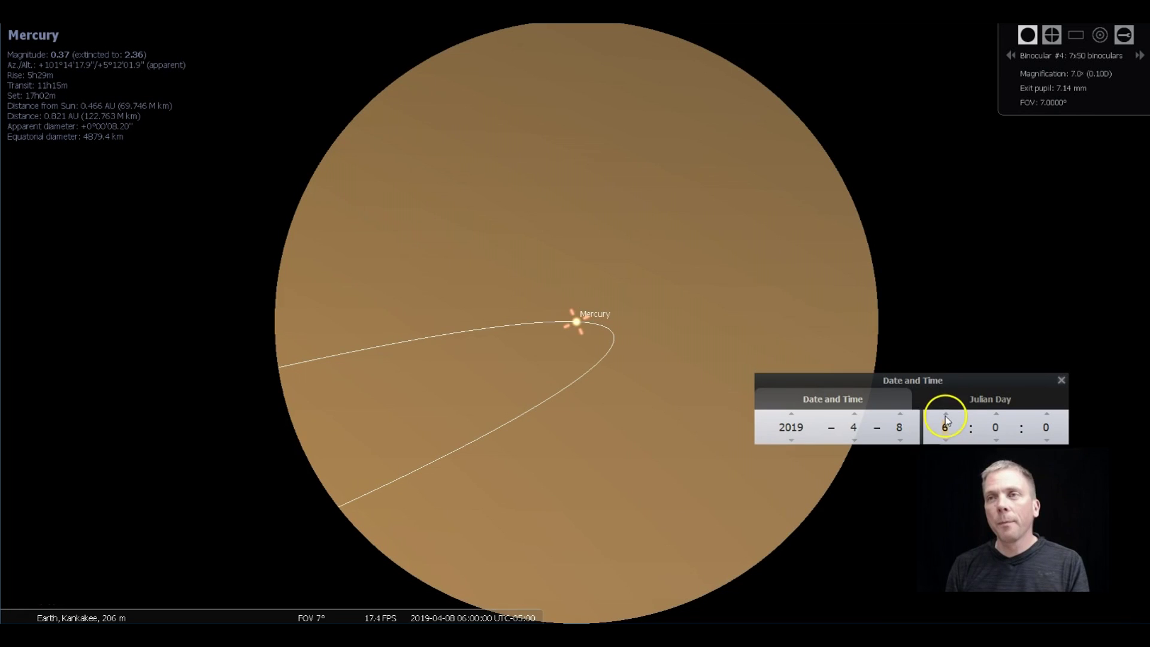
{"action": "left_click", "coordinate": [995, 441]}
{"action": "double_click", "coordinate": [999, 441]}
{"action": "left_click", "coordinate": [998, 441]}
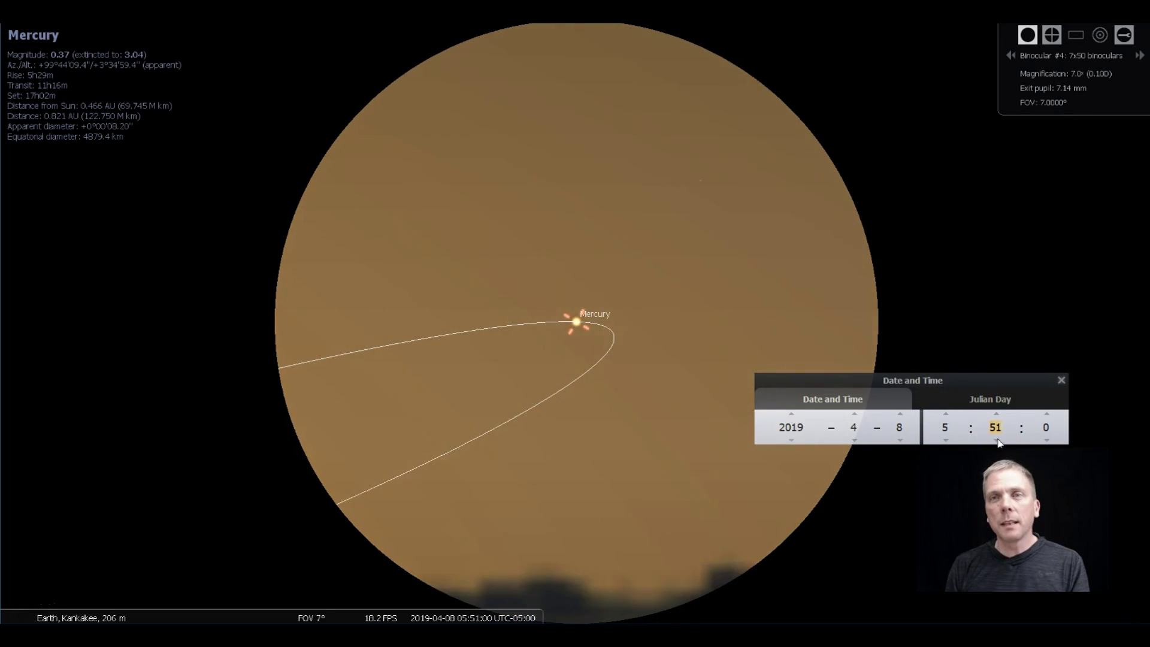
{"action": "left_click", "coordinate": [998, 441]}
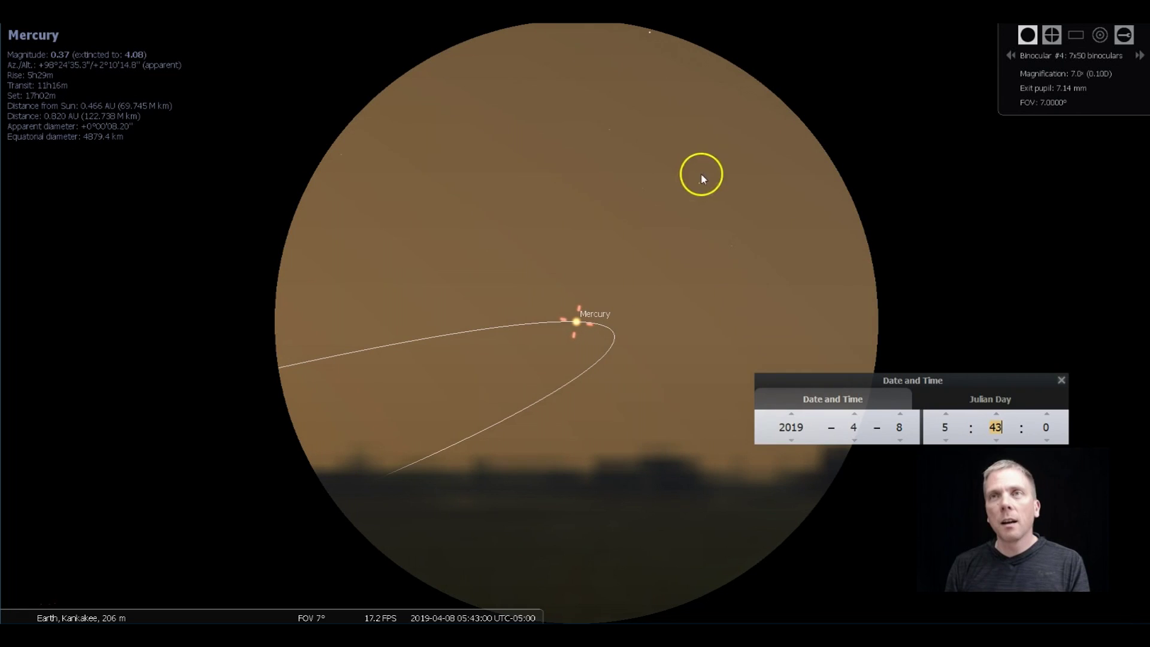
Centre the view on 96 Aqr and advance the date to 10 April 2019
{"action": "left_click", "coordinate": [699, 183]}
{"action": "key", "text": "space"}
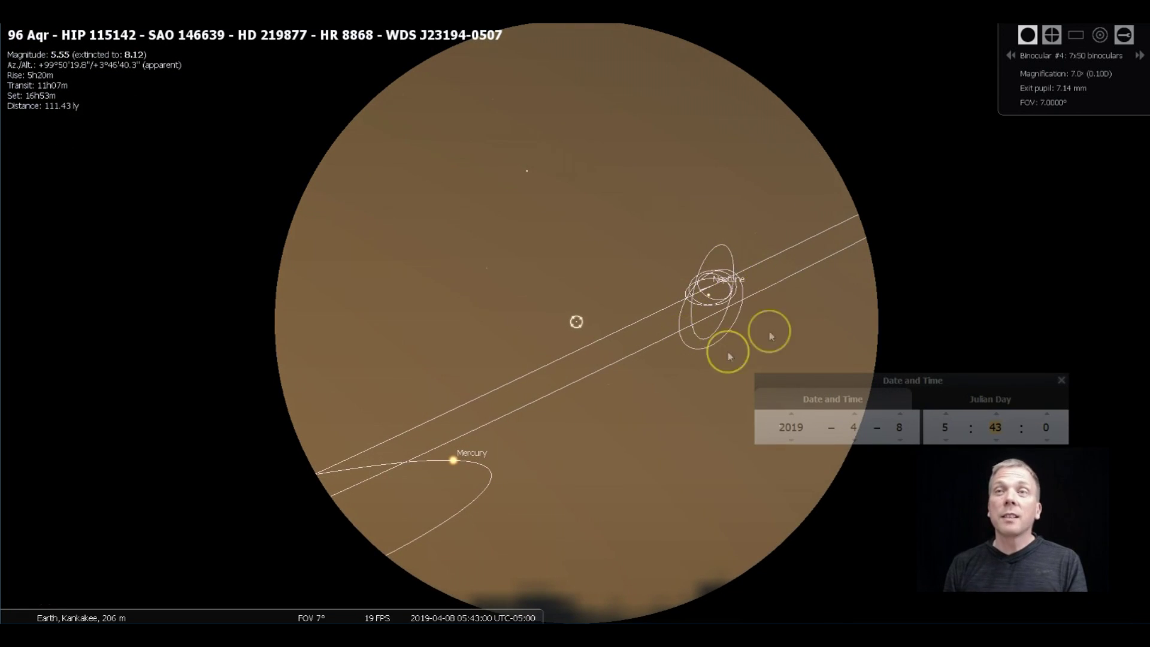
{"action": "left_click", "coordinate": [902, 414]}
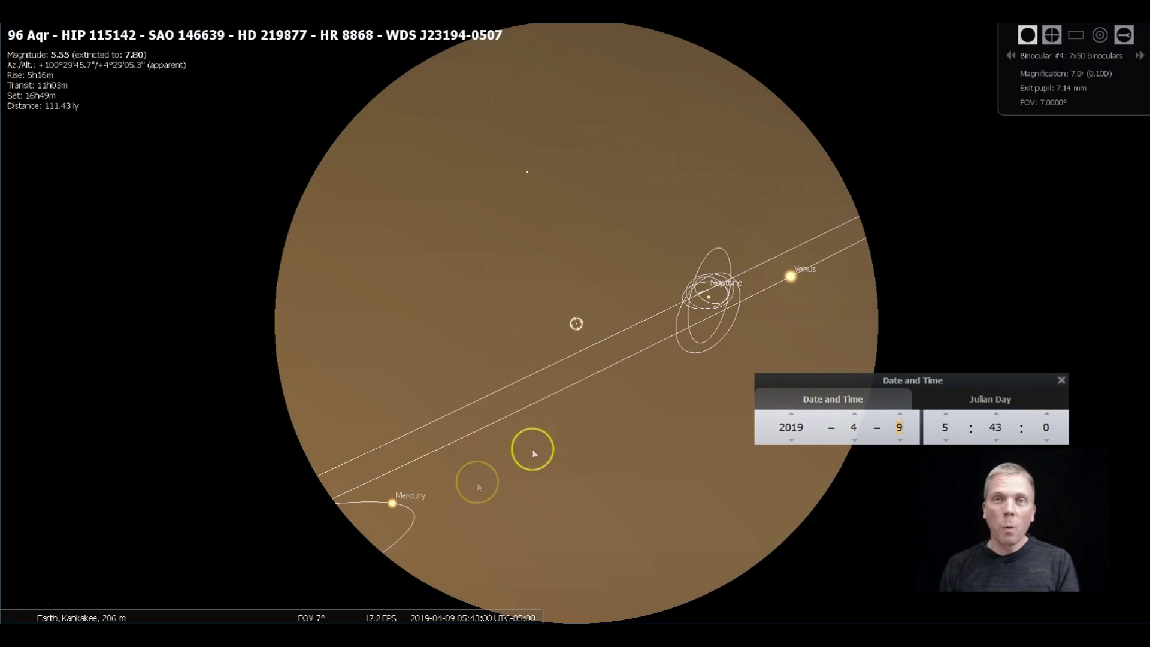
{"action": "left_click", "coordinate": [901, 416]}
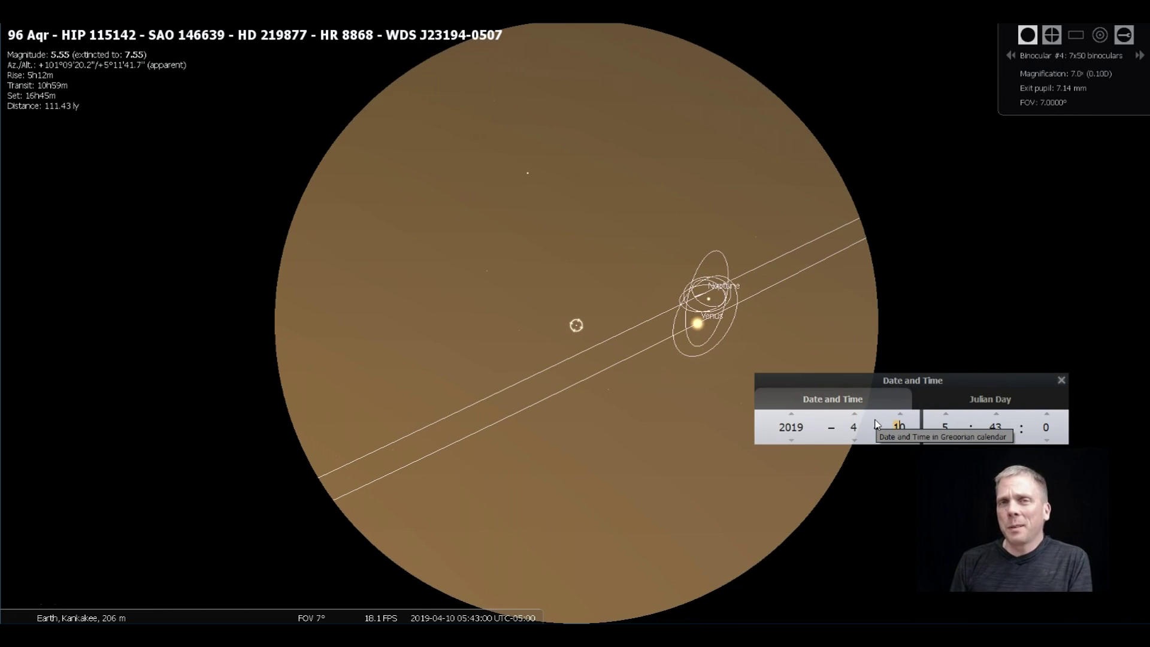
{"action": "left_click_drag", "start_coordinate": [755, 268], "coordinate": [719, 310]}
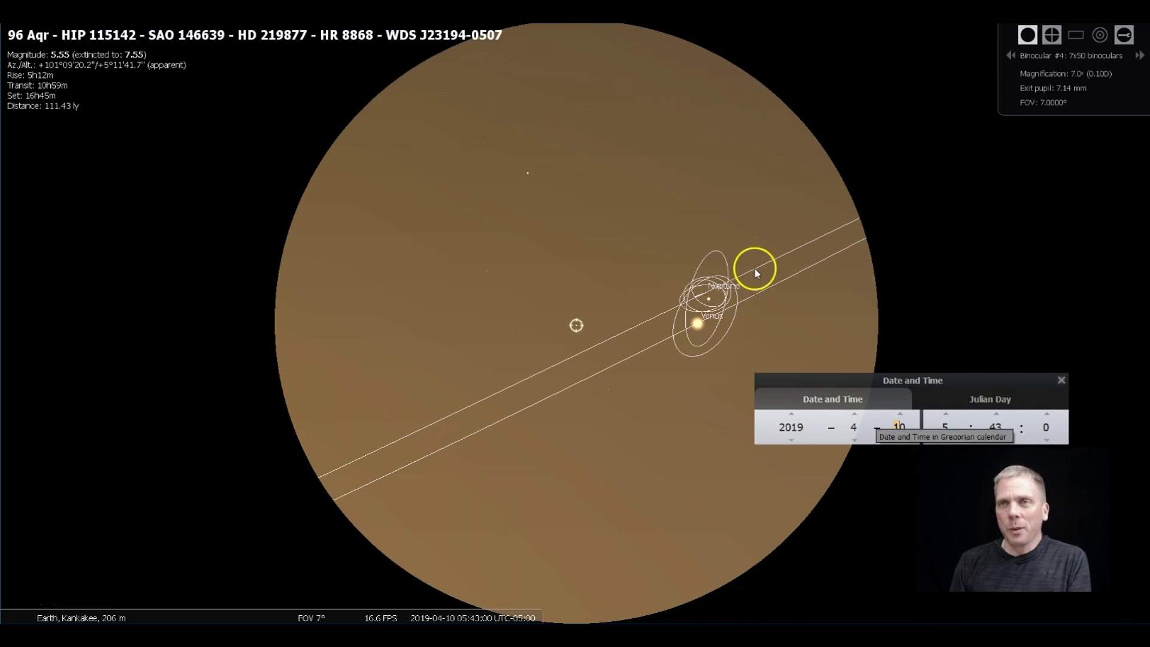
Centre on φ Aqr, select Neptune, and step the date between 9 and 11 April
{"action": "double_click", "coordinate": [720, 310]}
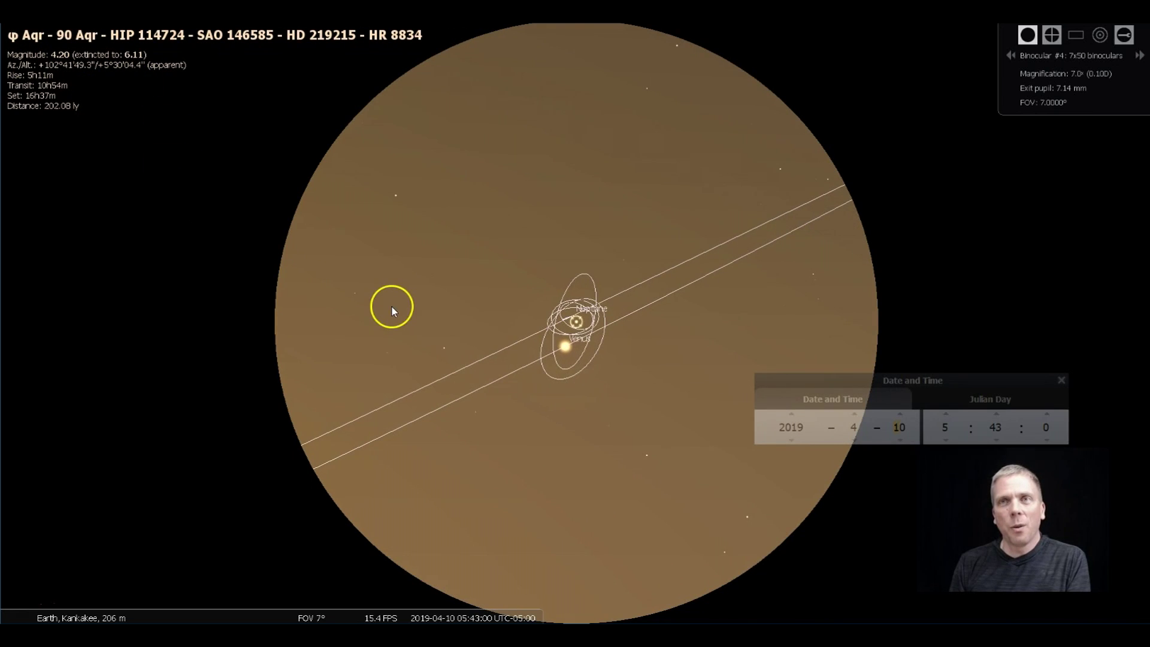
{"action": "left_click", "coordinate": [577, 320]}
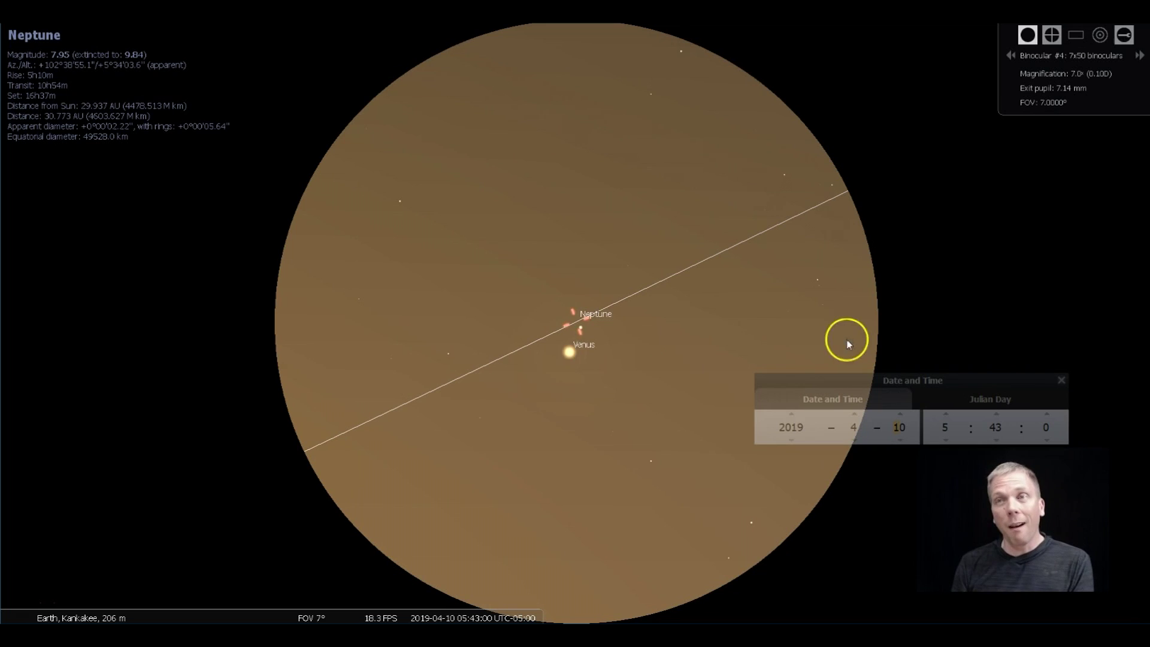
{"action": "left_click", "coordinate": [901, 414]}
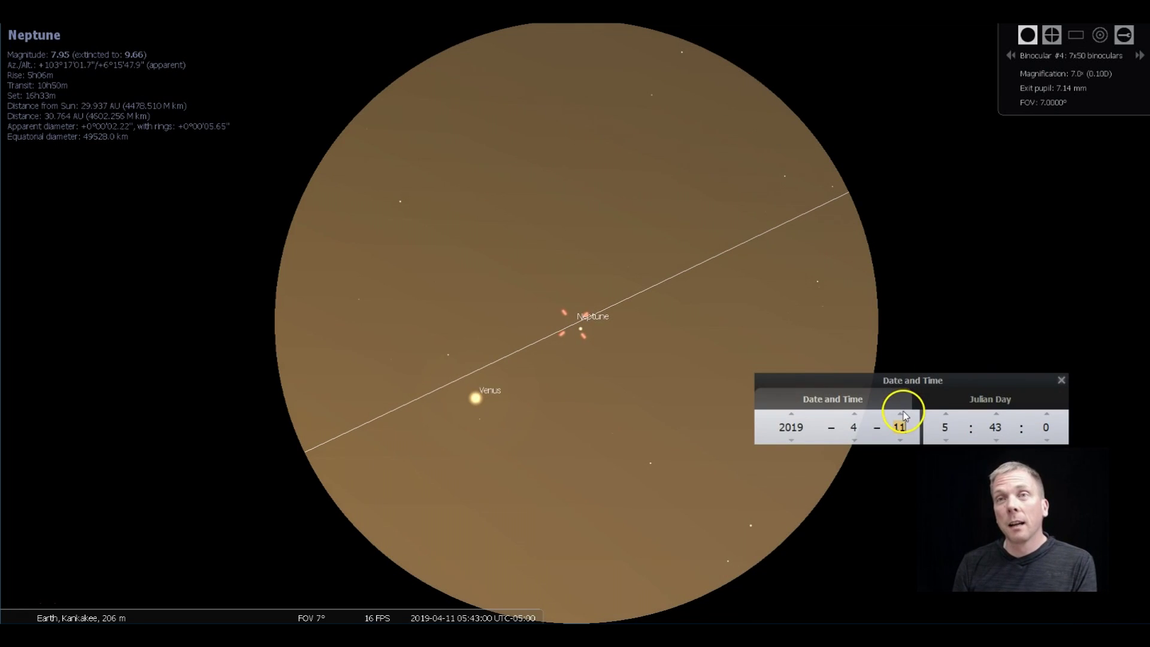
{"action": "left_click", "coordinate": [900, 440]}
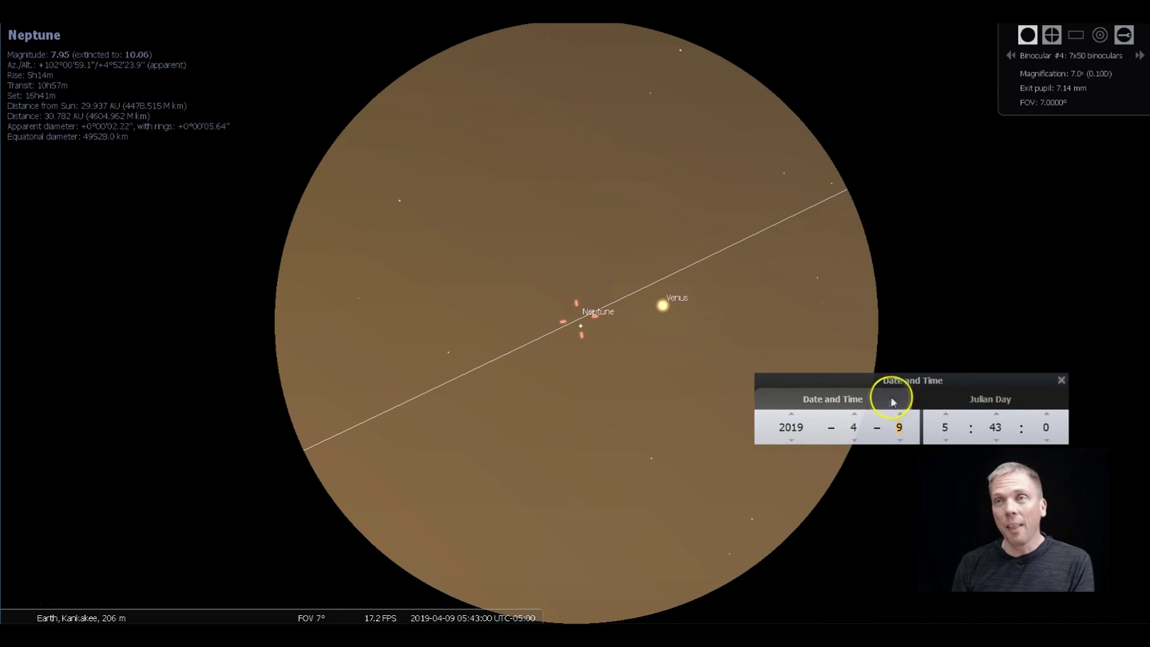
{"action": "left_click", "coordinate": [899, 415]}
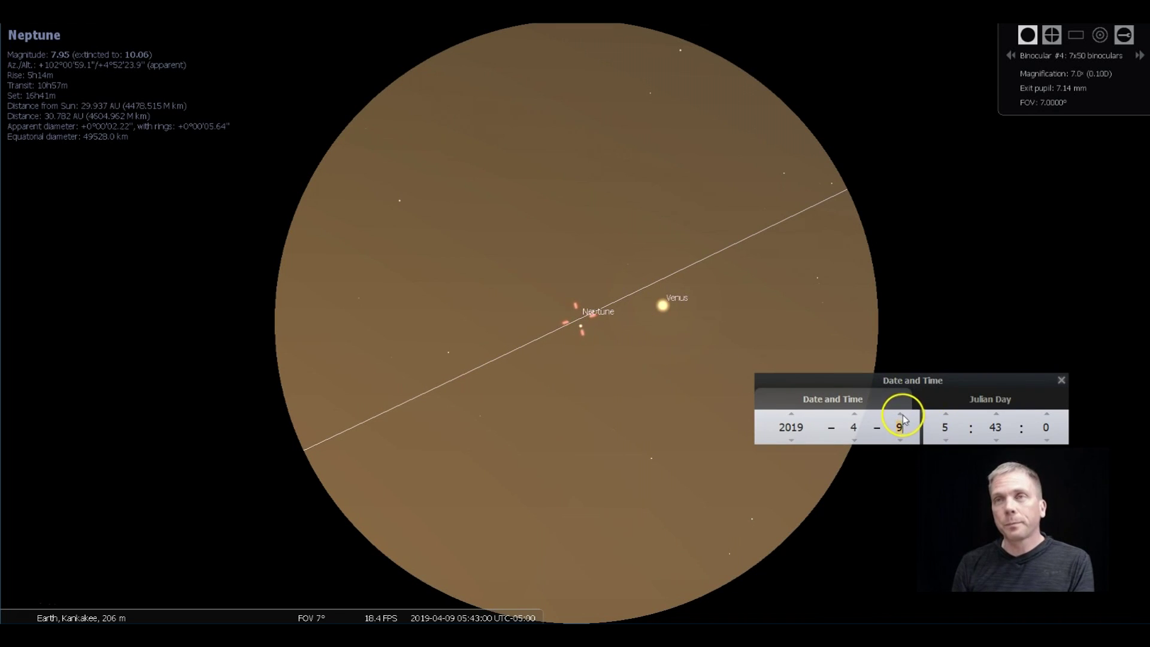
Recentre on 96 Aqr, step to 12 April, return to 9 April, and turn off binoculars
{"action": "left_click", "coordinate": [451, 356]}
{"action": "key", "text": "space"}
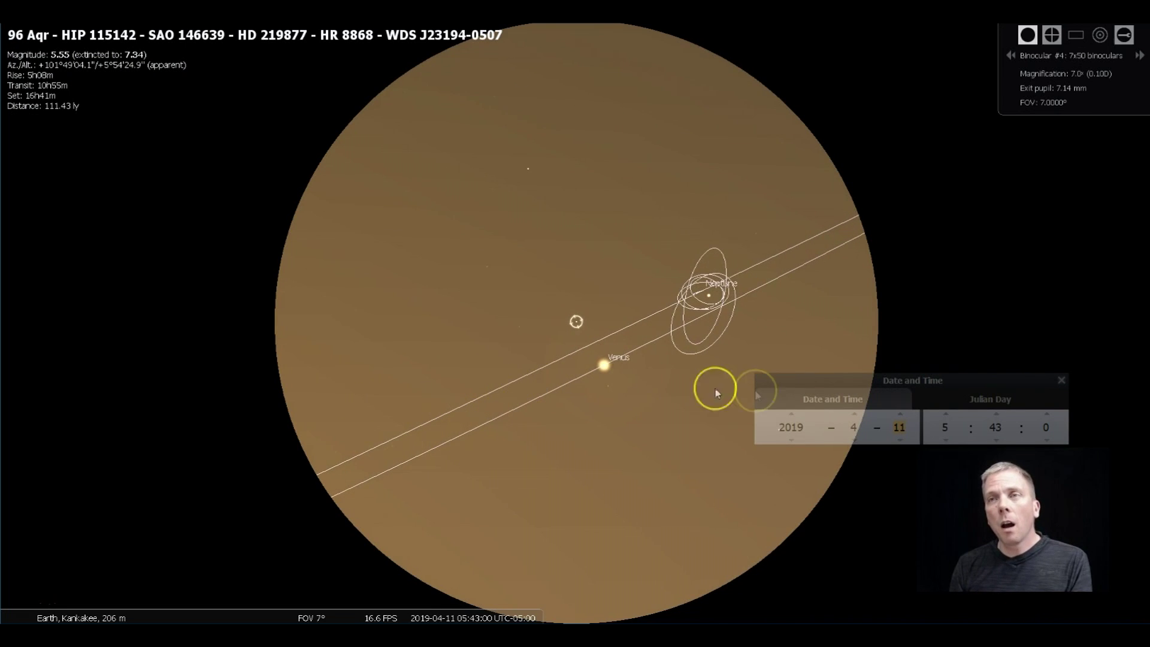
{"action": "left_click", "coordinate": [899, 415]}
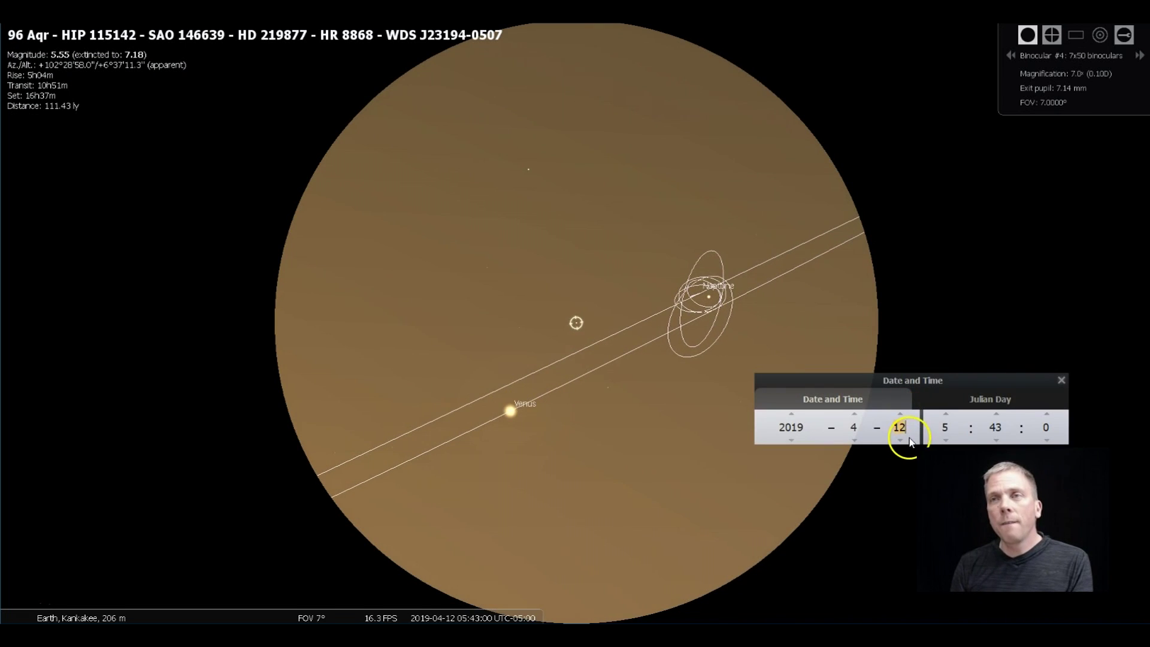
{"action": "left_click", "coordinate": [909, 440]}
{"action": "left_click", "coordinate": [909, 440]}
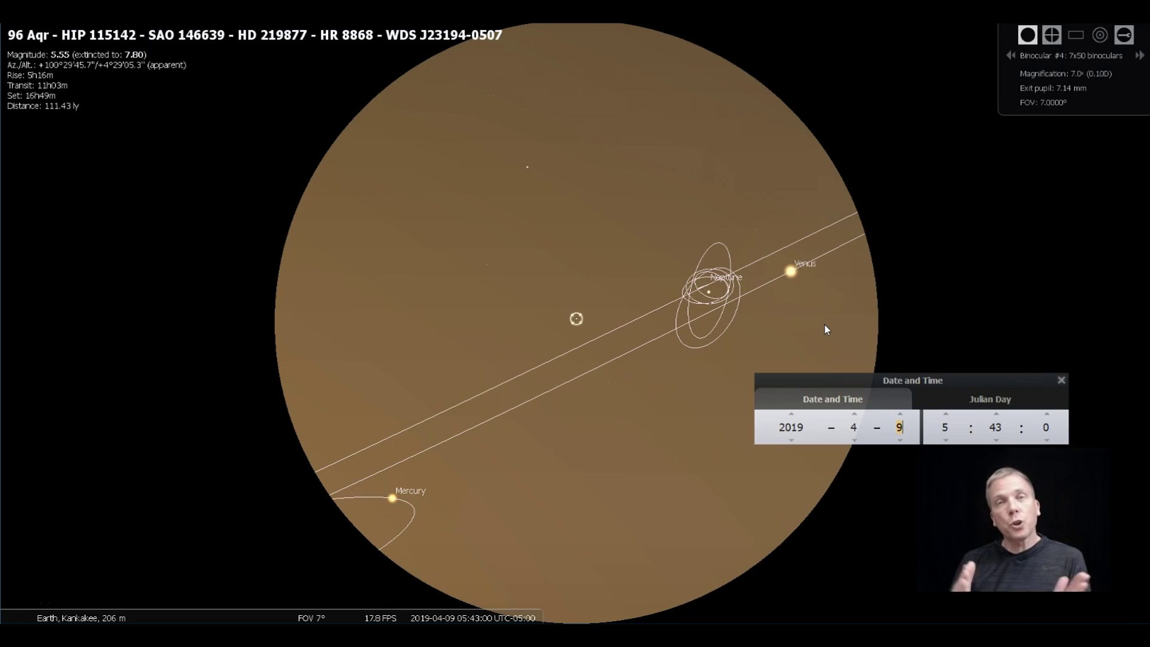
{"action": "left_click", "coordinate": [1029, 38]}
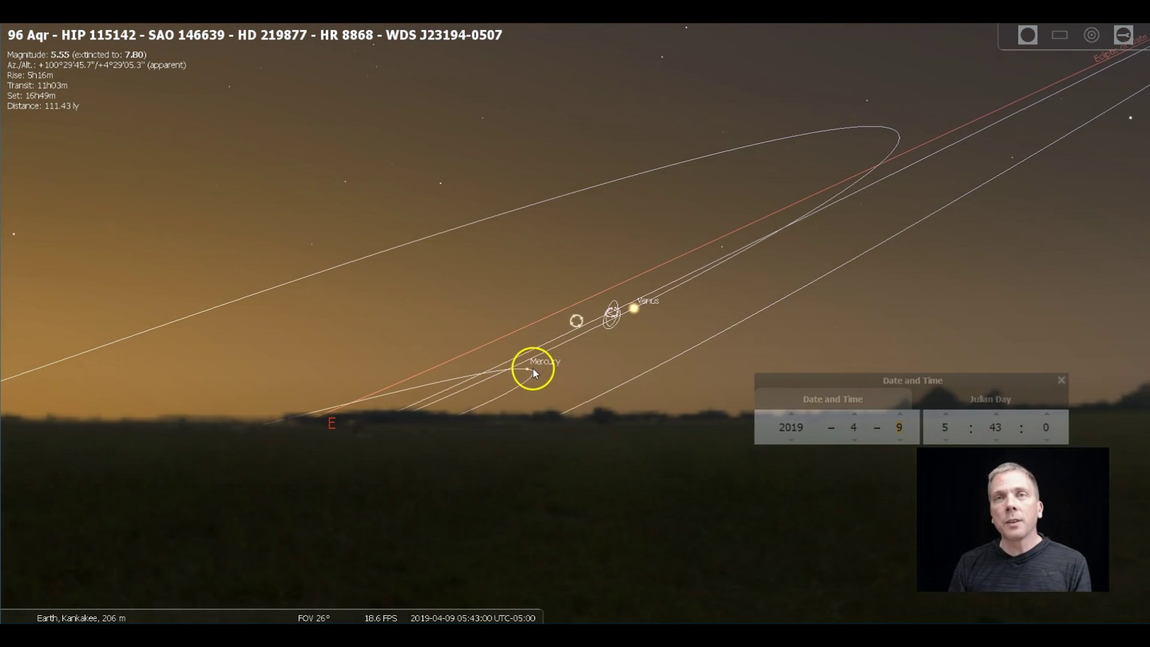
Select Mercury and move the time earlier toward 05:37 on 14 April 2019
{"action": "left_click", "coordinate": [531, 371]}
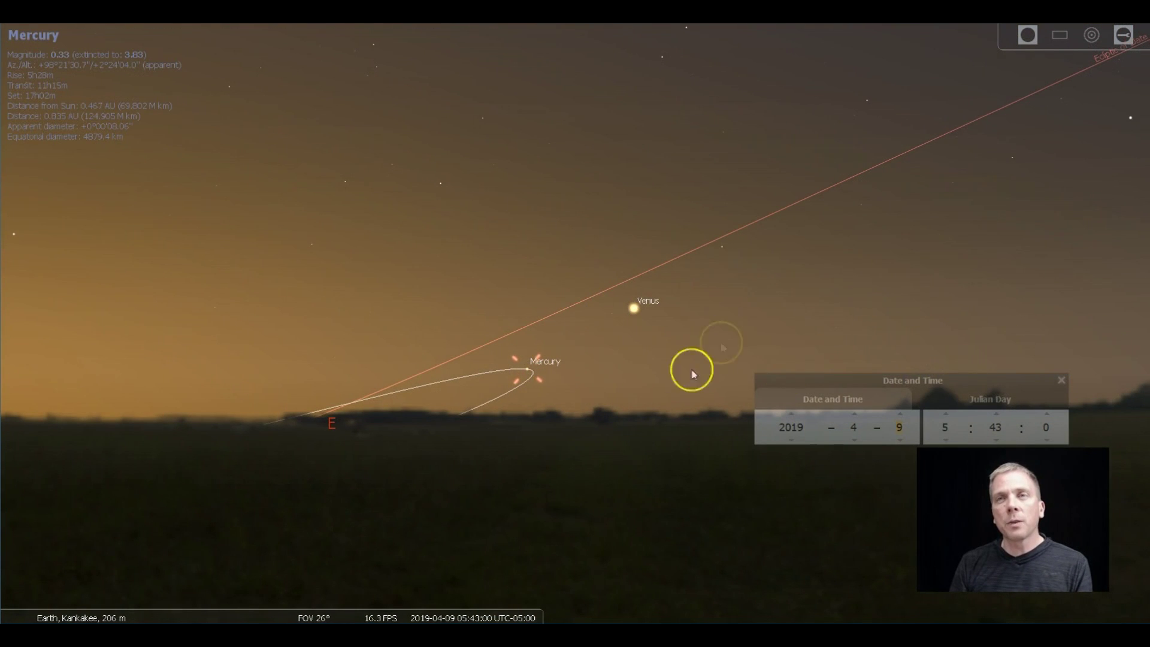
{"action": "scroll", "coordinate": [902, 420], "scroll_direction": "up", "scroll_amount": 1}
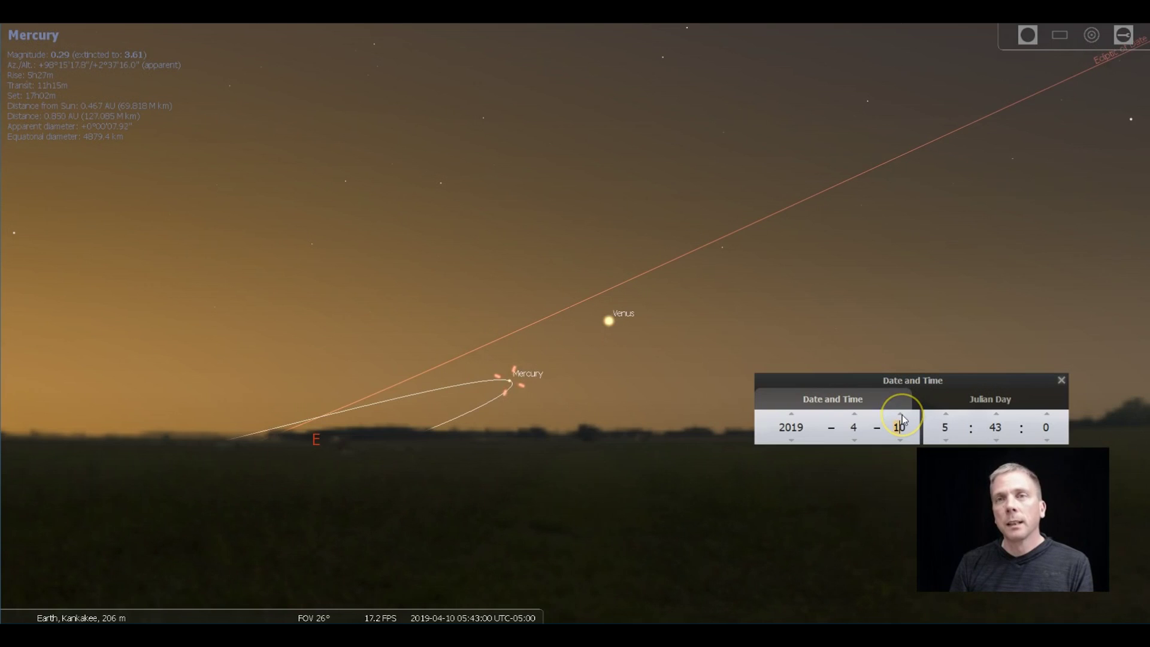
{"action": "scroll", "coordinate": [903, 420], "scroll_direction": "up", "scroll_amount": 1}
{"action": "scroll", "coordinate": [902, 420], "scroll_direction": "up", "scroll_amount": 1}
{"action": "scroll", "coordinate": [903, 420], "scroll_direction": "up", "scroll_amount": 1}
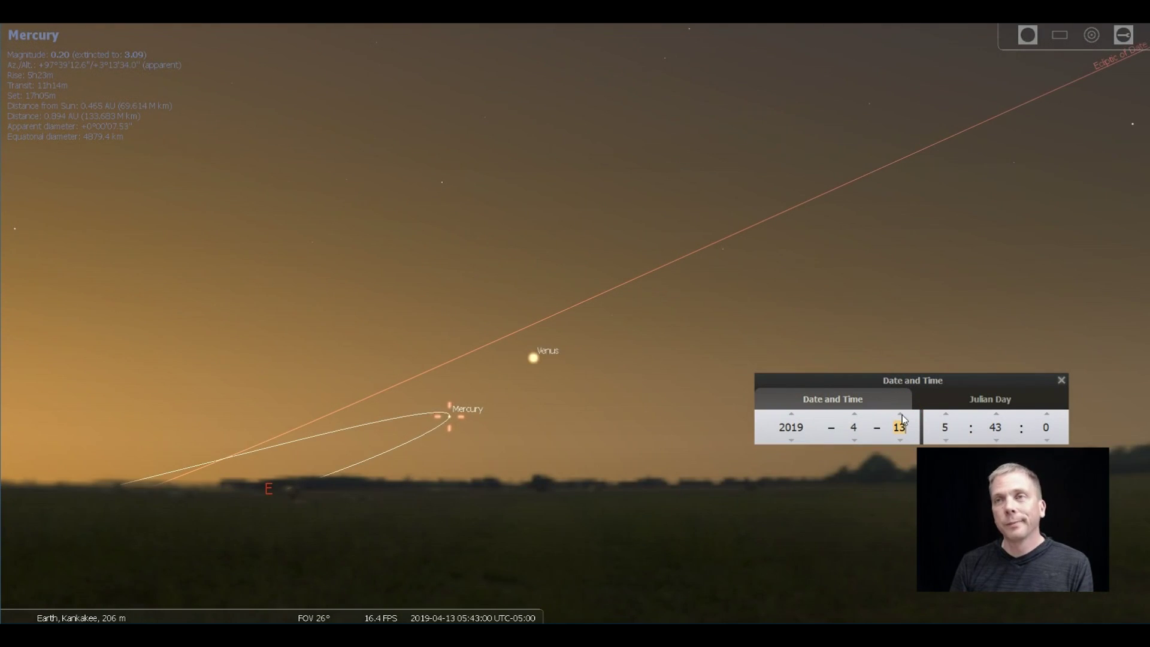
{"action": "scroll", "coordinate": [903, 420], "scroll_direction": "up", "scroll_amount": 1}
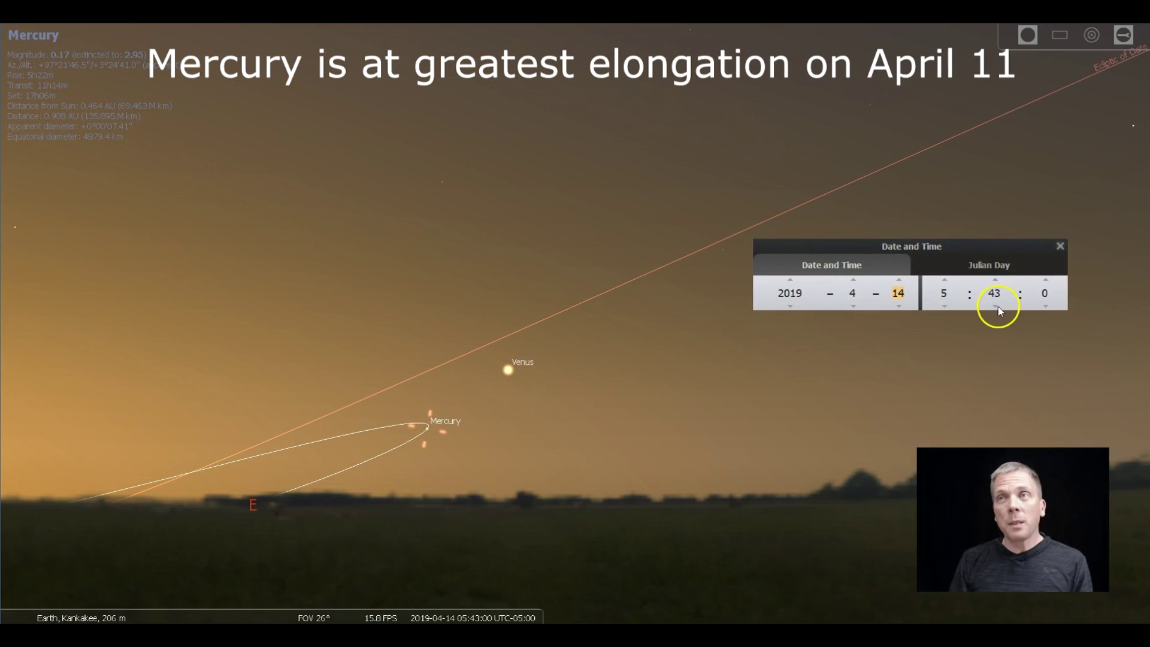
{"action": "left_click", "coordinate": [996, 307]}
{"action": "left_click", "coordinate": [994, 307]}
{"action": "left_click", "coordinate": [995, 307]}
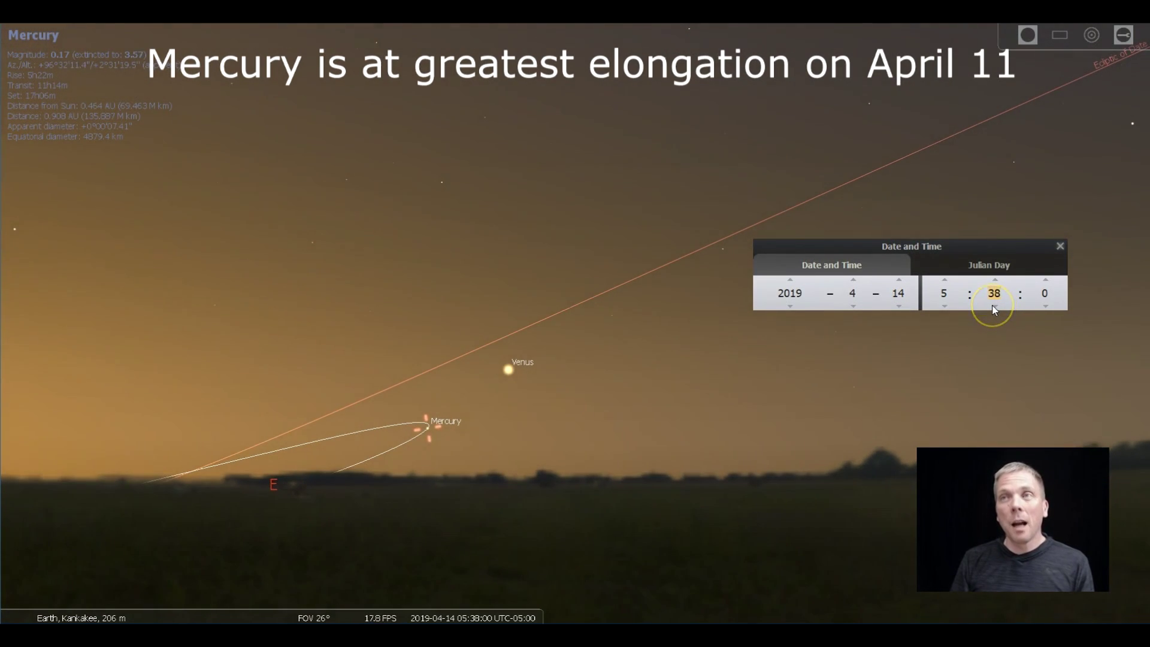
{"action": "scroll", "coordinate": [994, 309], "scroll_direction": "down", "scroll_amount": 1}
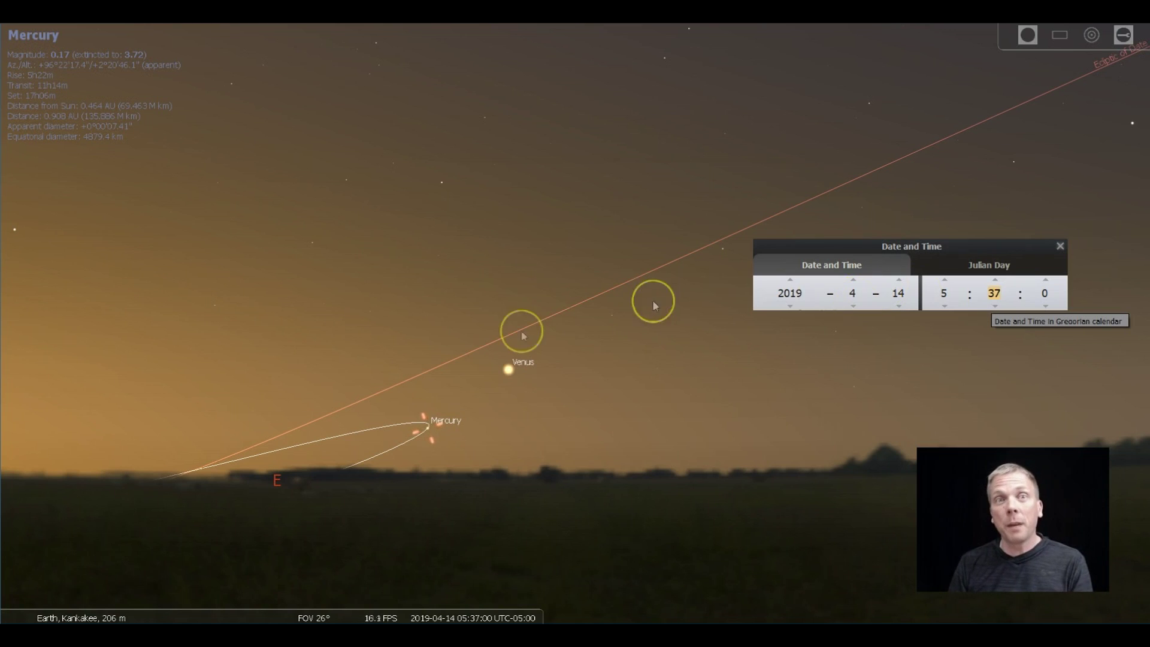
{"action": "mouse_move", "coordinate": [139, 611]}
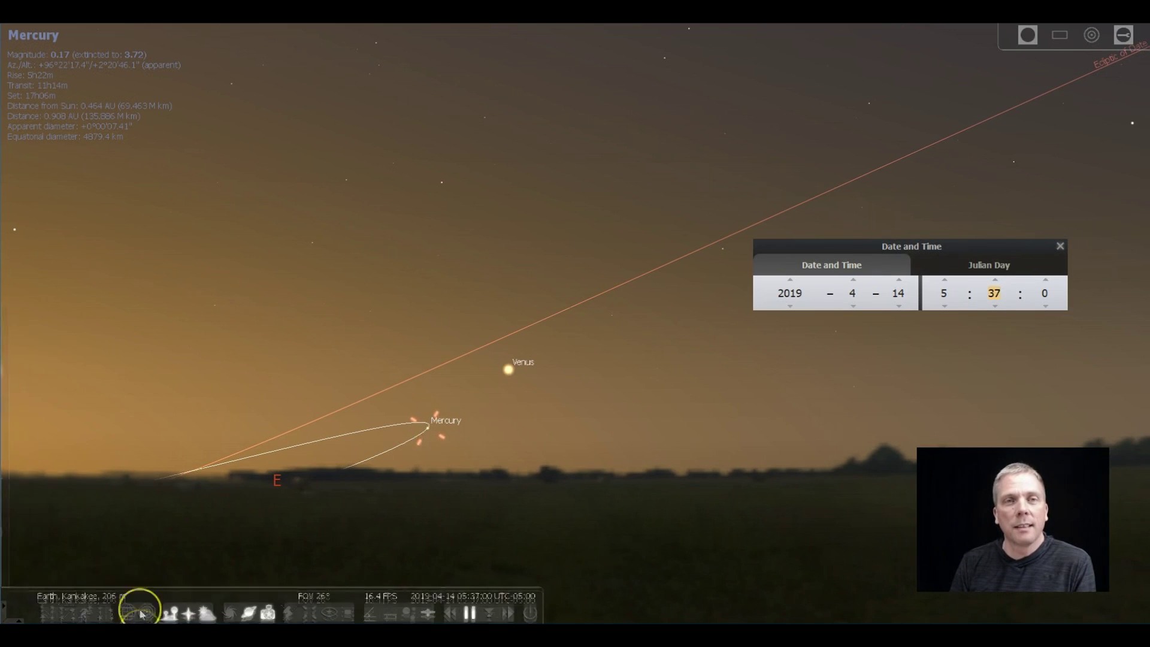
Show the azimuthal grid, advance the time to 05:41, and select Venus
{"action": "left_click", "coordinate": [146, 613]}
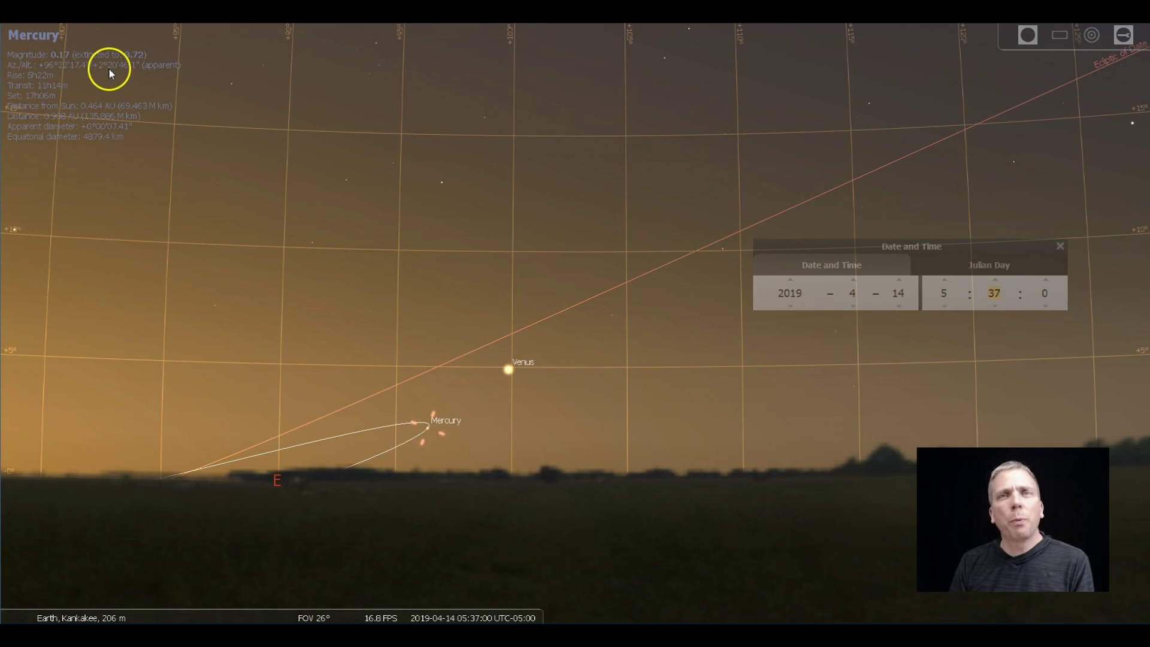
{"action": "left_click", "coordinate": [995, 279]}
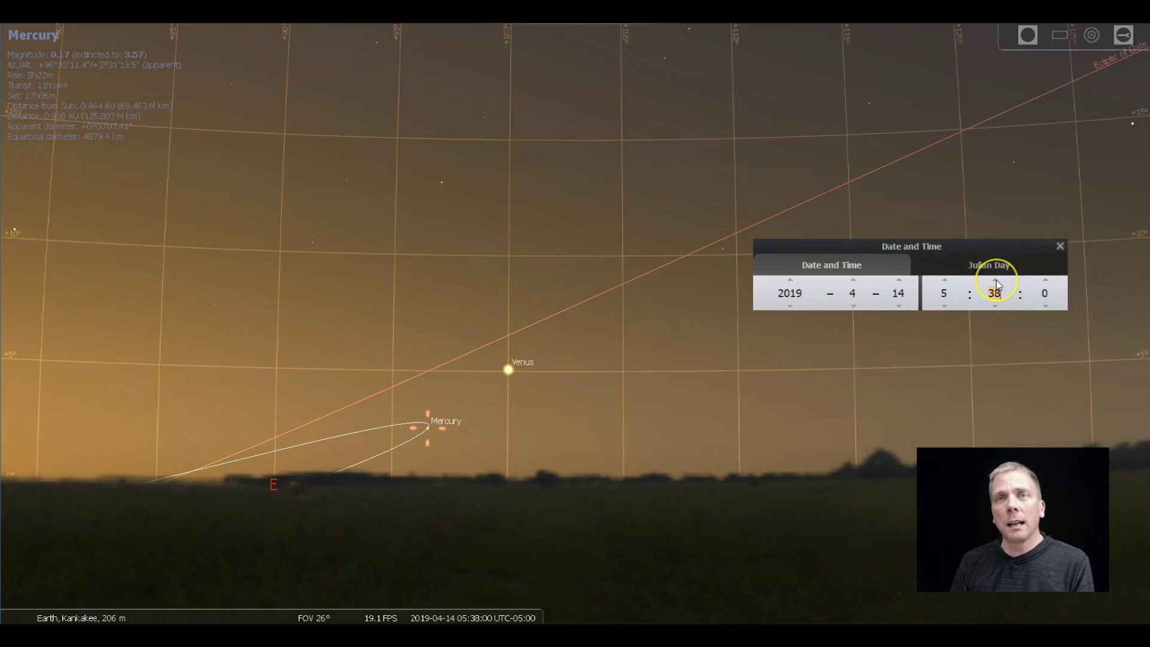
{"action": "left_click", "coordinate": [995, 280]}
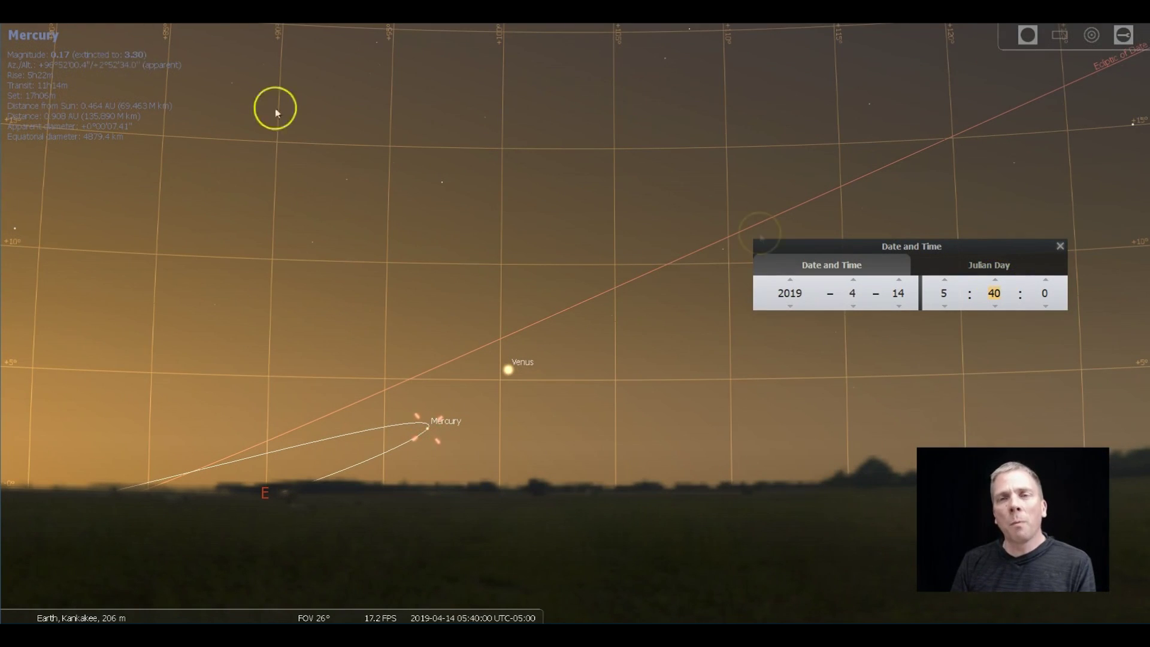
{"action": "left_click", "coordinate": [996, 280]}
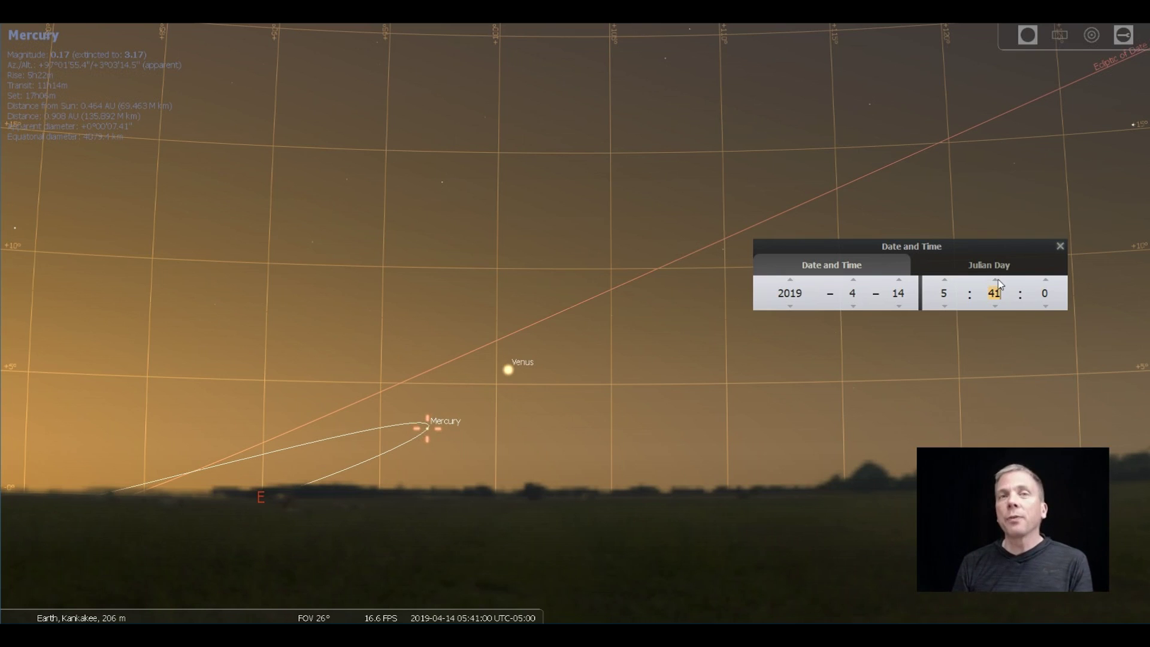
{"action": "left_click", "coordinate": [509, 372]}
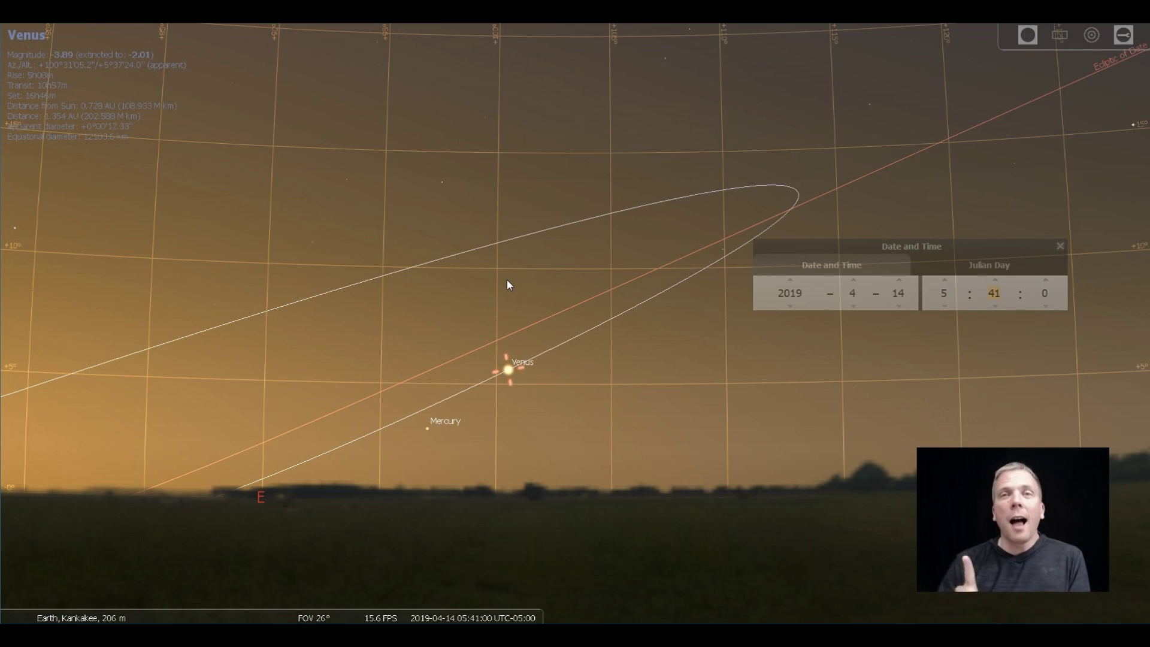
{"action": "left_click", "coordinate": [689, 360]}
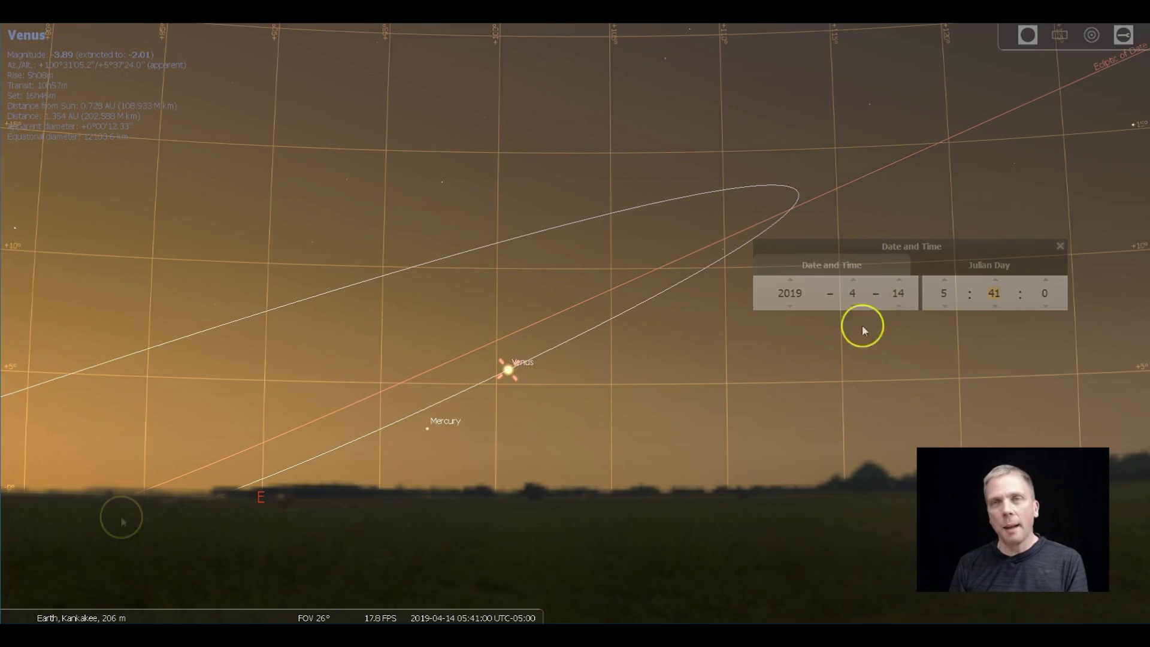
Hide the azimuthal grid and swing the view to include the northeast horizon
{"action": "left_click", "coordinate": [149, 615]}
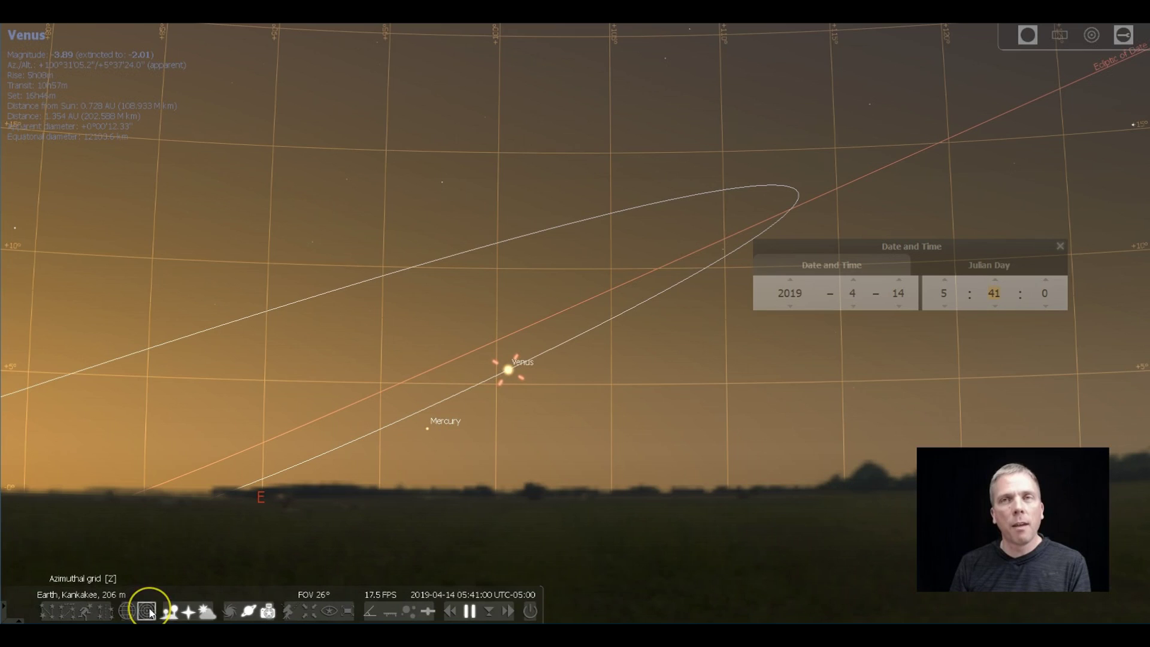
{"action": "left_click", "coordinate": [23, 411]}
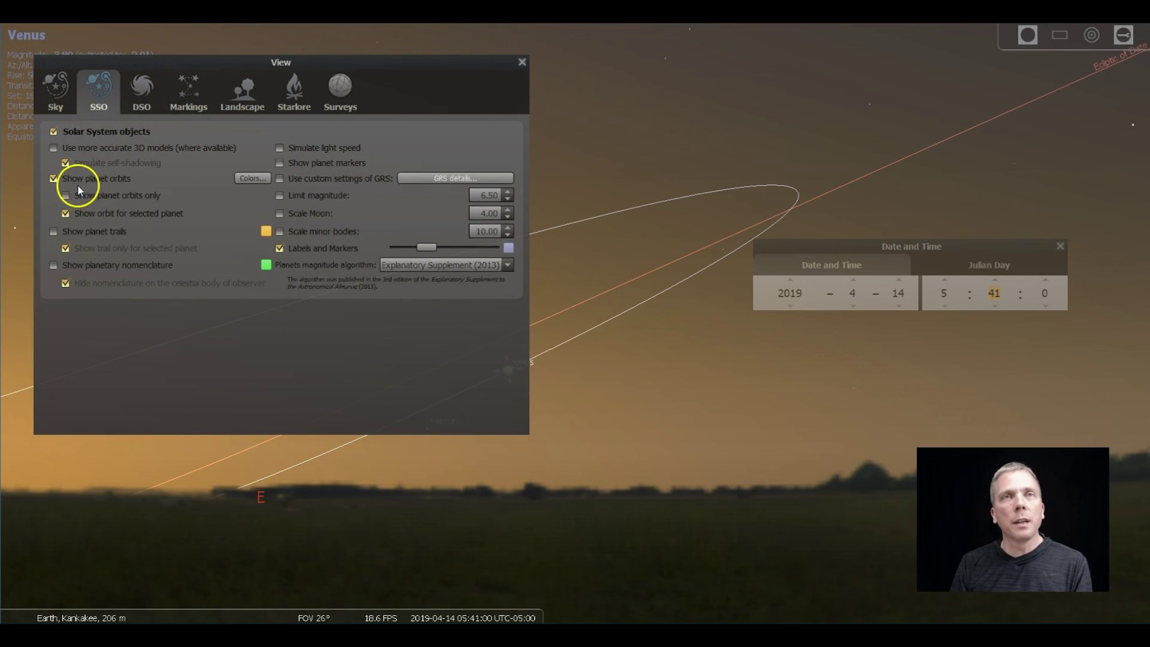
{"action": "left_click", "coordinate": [523, 62]}
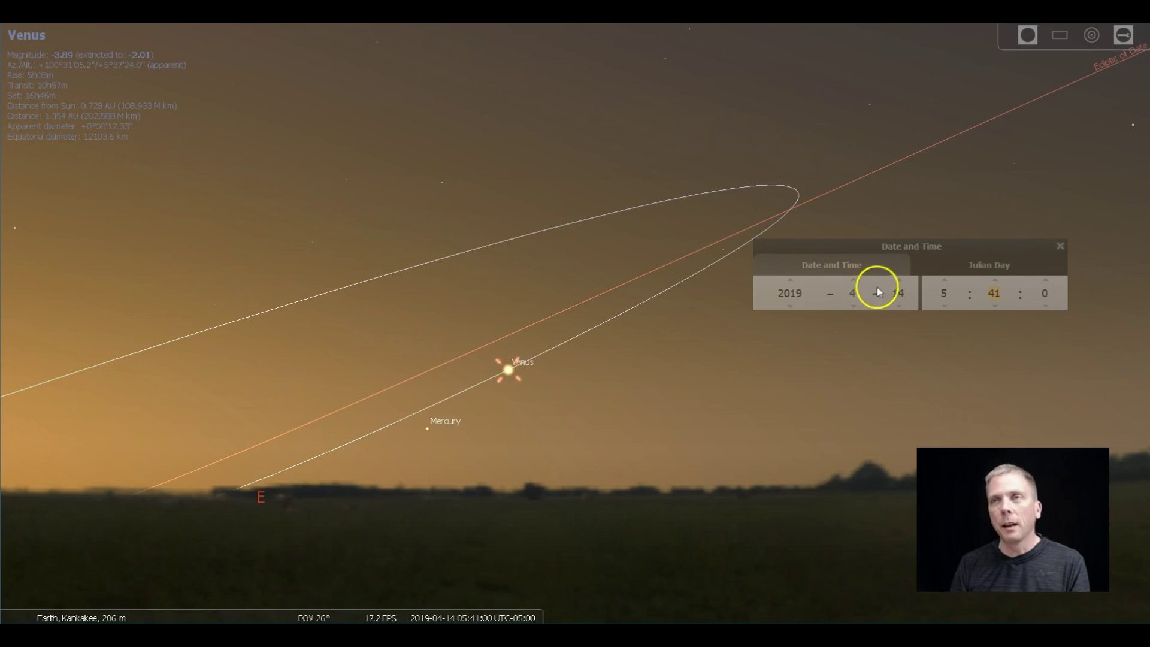
{"action": "scroll", "coordinate": [813, 391], "scroll_direction": "down", "scroll_amount": 3}
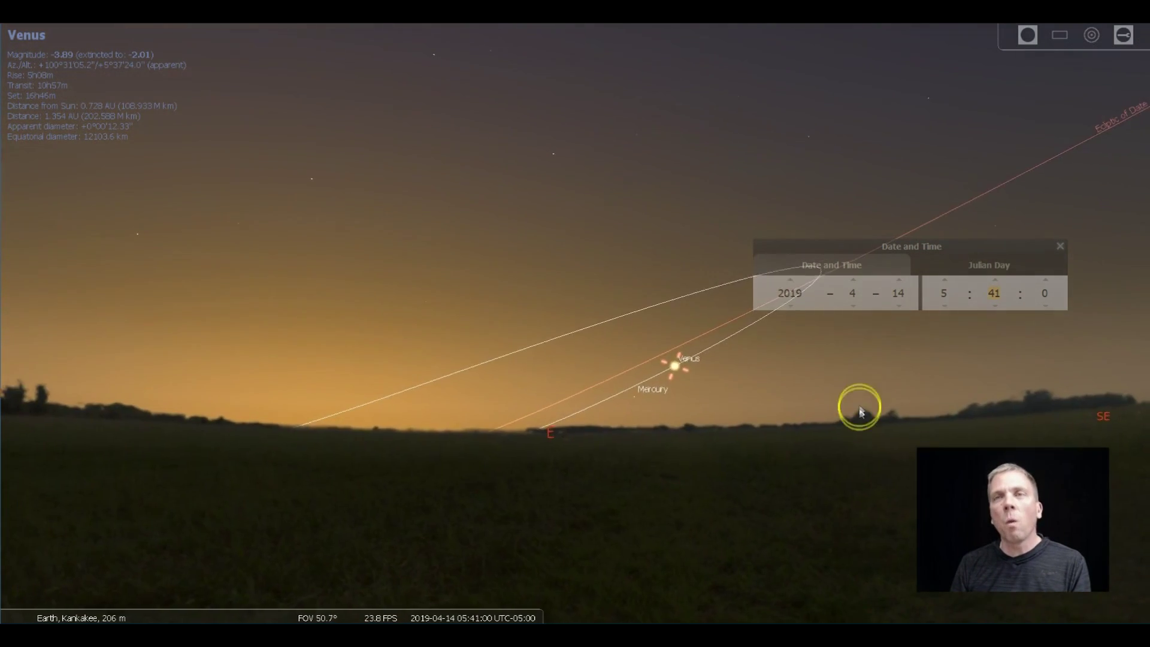
{"action": "left_click_drag", "start_coordinate": [861, 412], "coordinate": [965, 386]}
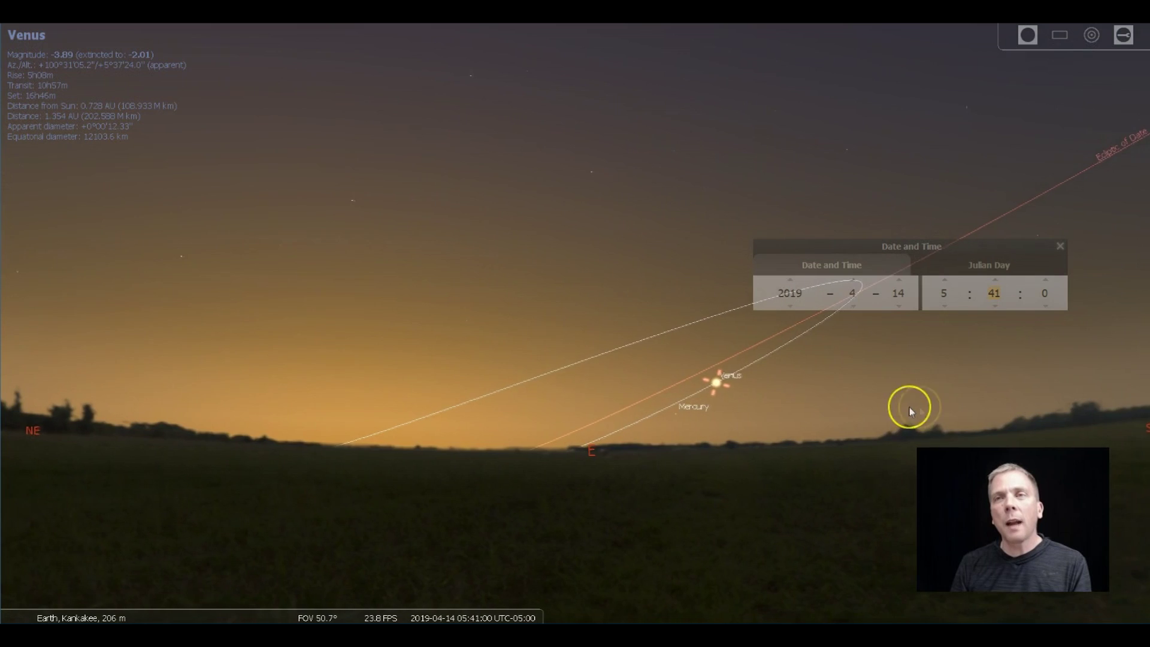
Step the date to 26 April, the time back to 05:20, then the date to 27 April
{"action": "left_click", "coordinate": [896, 280]}
{"action": "left_click", "coordinate": [897, 280]}
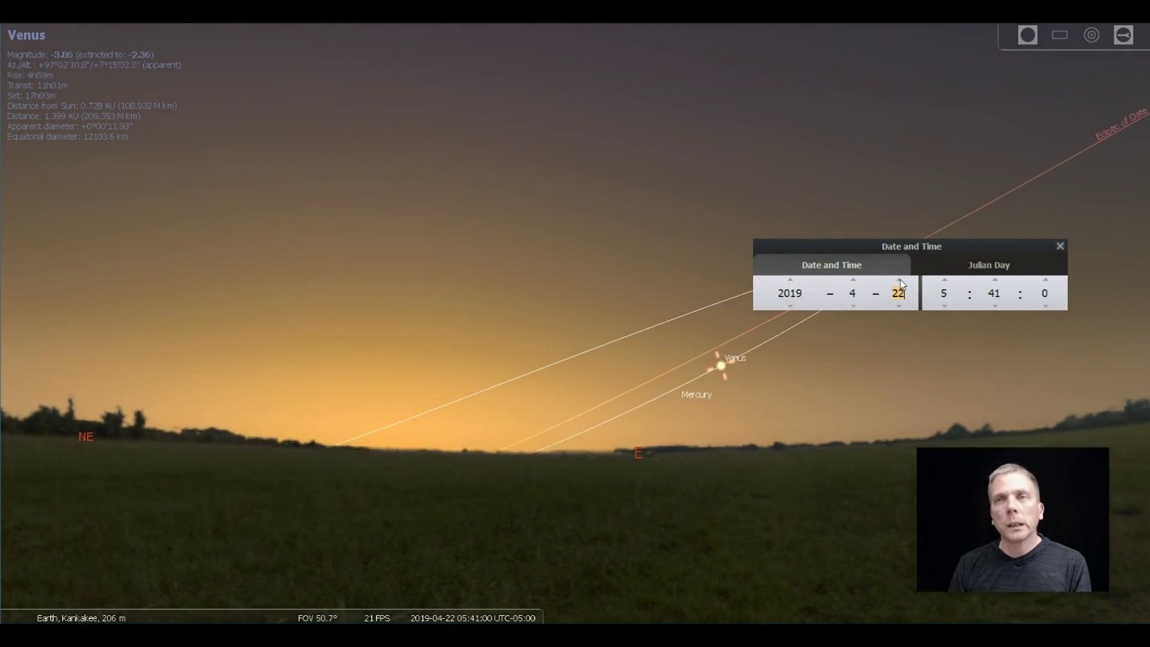
{"action": "left_click", "coordinate": [899, 280]}
{"action": "left_click", "coordinate": [899, 281]}
{"action": "left_click", "coordinate": [996, 307]}
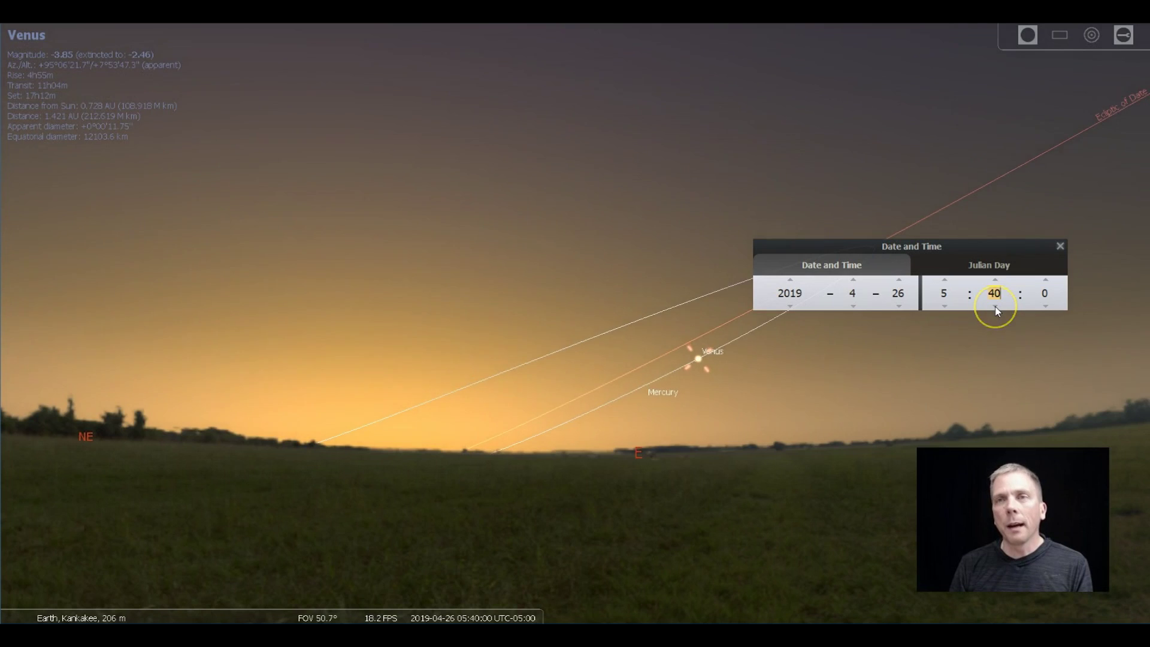
{"action": "left_click", "coordinate": [996, 307]}
{"action": "left_click", "coordinate": [996, 307]}
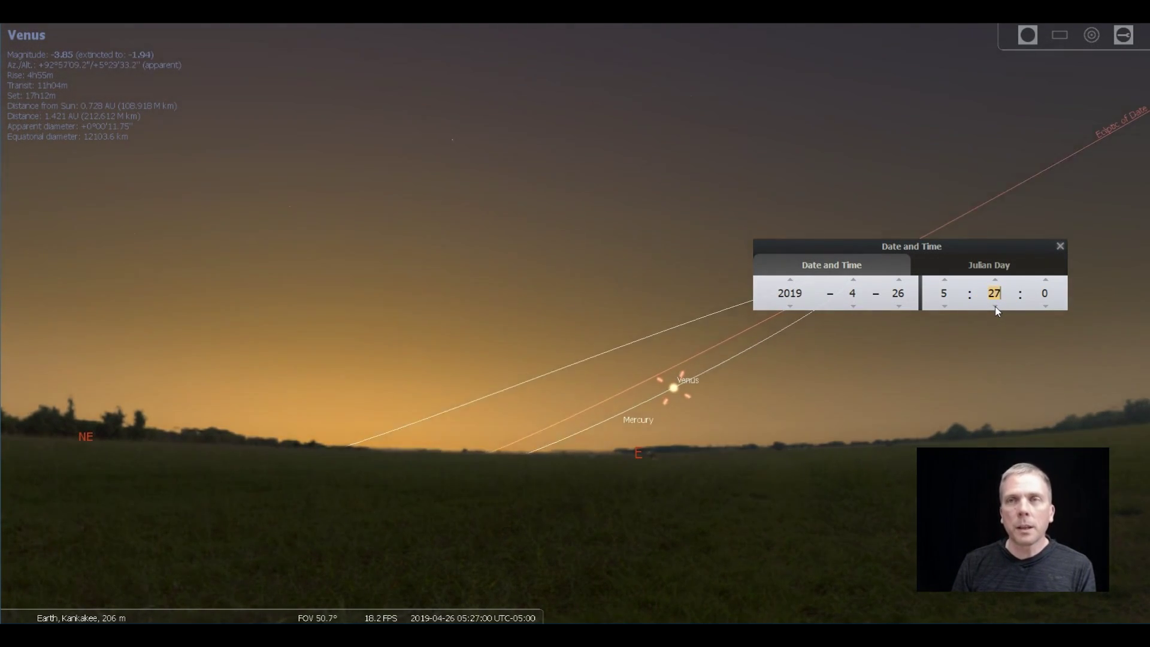
{"action": "left_click", "coordinate": [996, 306]}
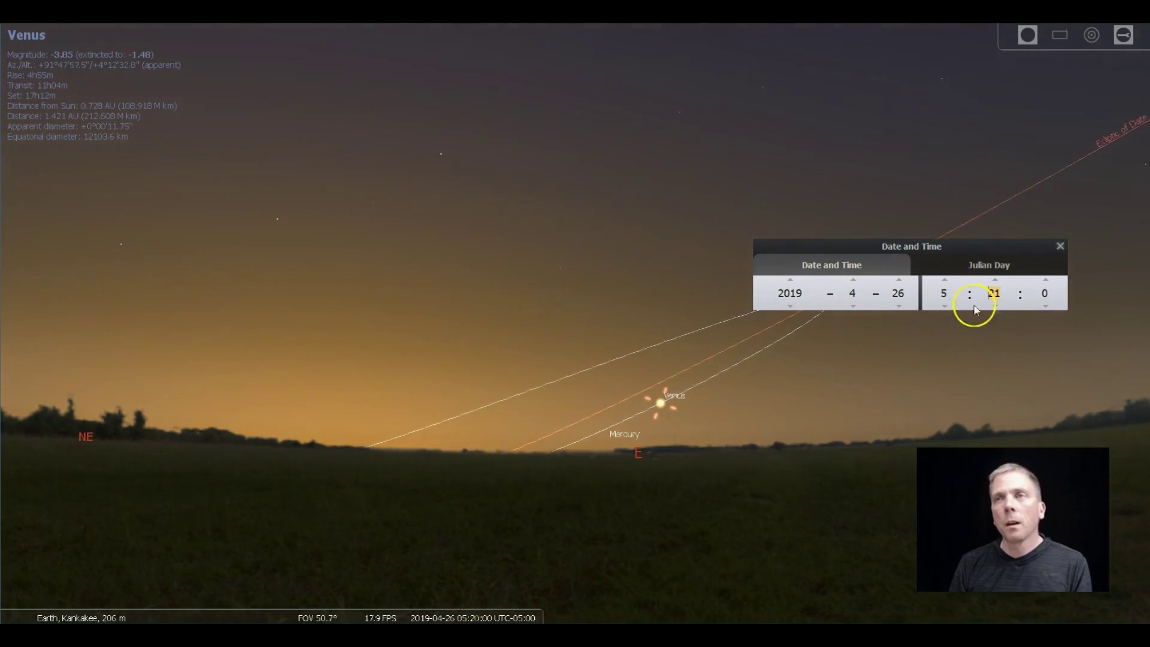
{"action": "left_click", "coordinate": [899, 281]}
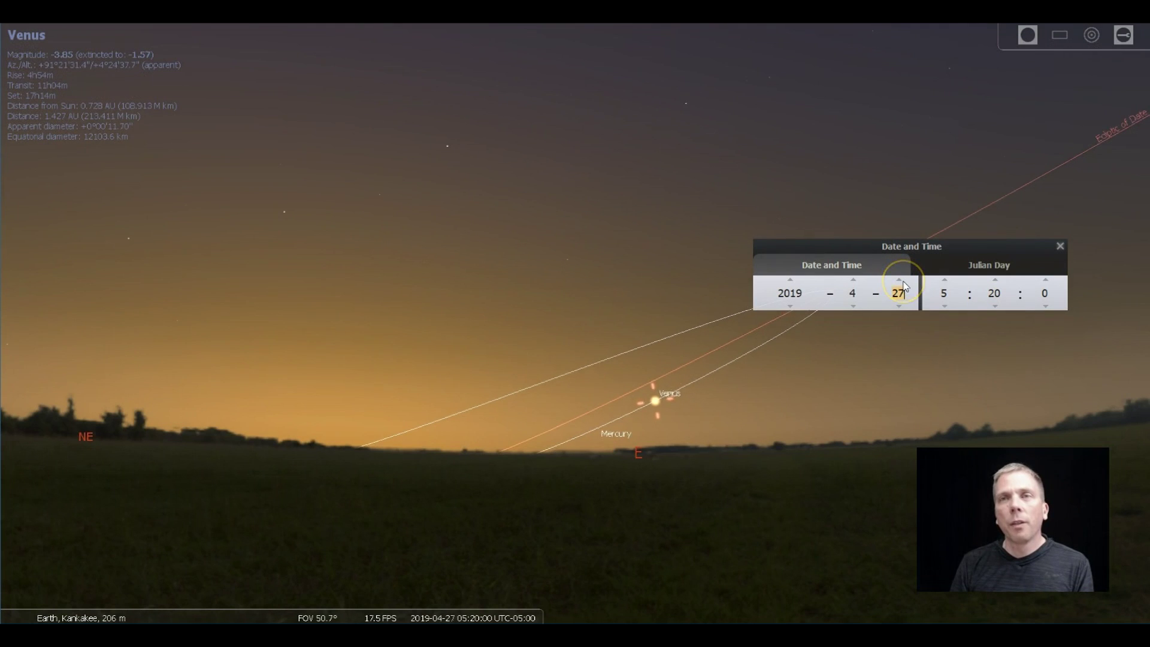
{"action": "scroll", "coordinate": [903, 286], "scroll_direction": "up", "scroll_amount": 4}
{"action": "scroll", "coordinate": [903, 285], "scroll_direction": "up", "scroll_amount": 3}
{"action": "scroll", "coordinate": [904, 287], "scroll_direction": "up", "scroll_amount": 3}
{"action": "scroll", "coordinate": [903, 286], "scroll_direction": "up", "scroll_amount": 3}
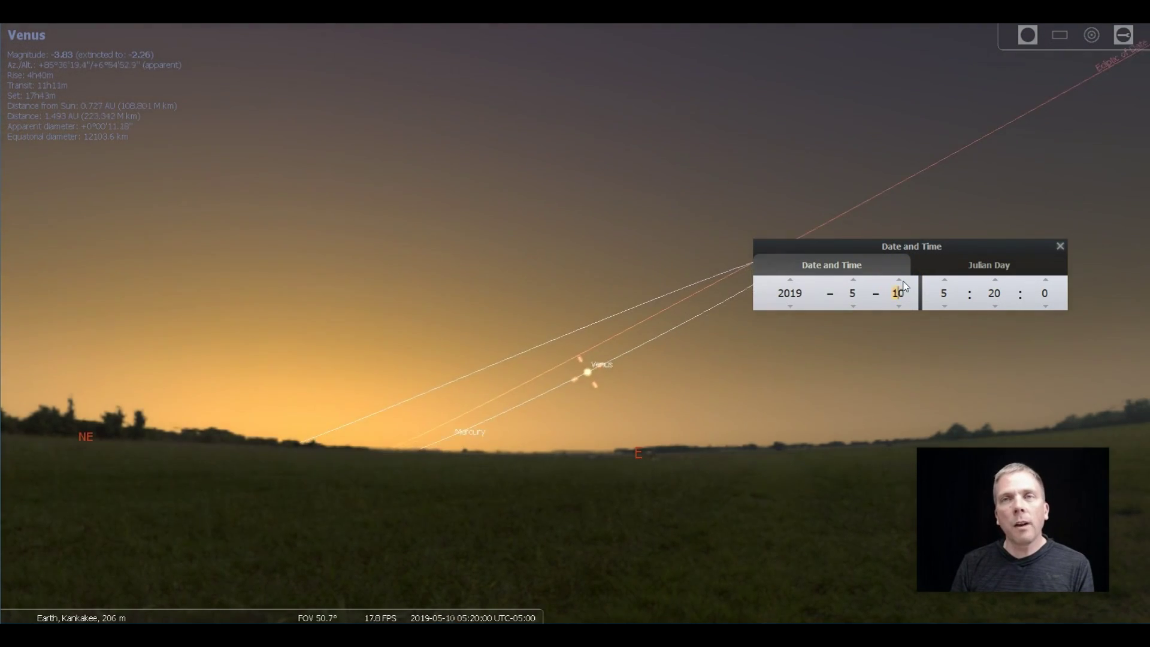
{"action": "scroll", "coordinate": [903, 286], "scroll_direction": "up", "scroll_amount": 3}
{"action": "scroll", "coordinate": [904, 287], "scroll_direction": "up", "scroll_amount": 2}
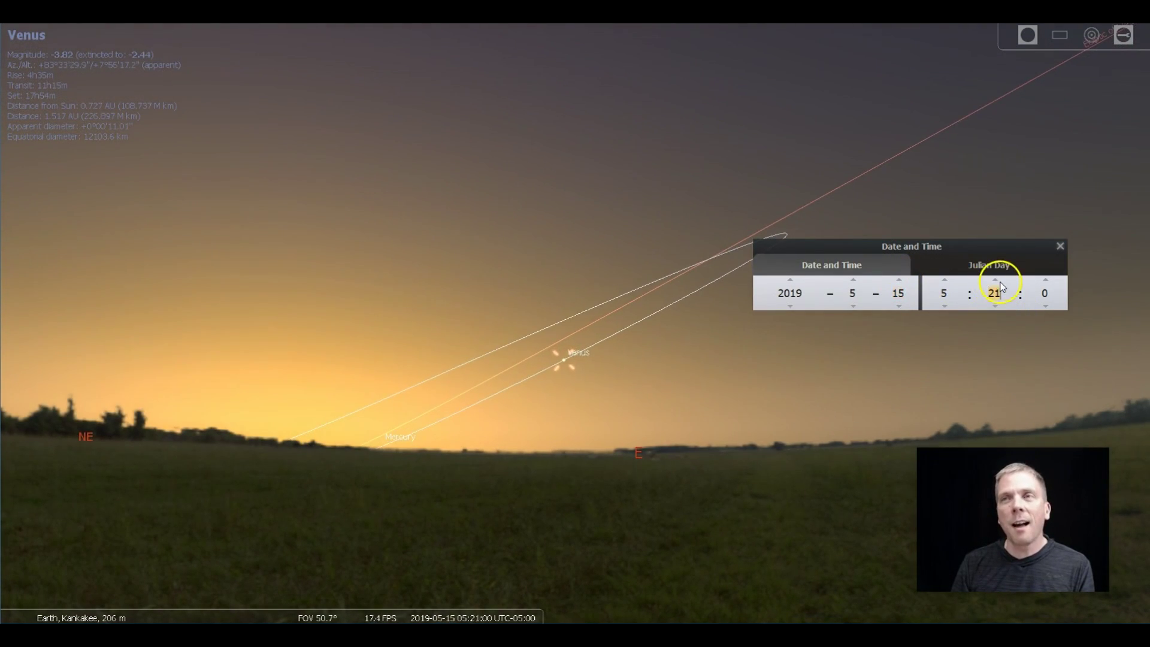
Set the time to 04:56 and advance the date to 31 May 2019
{"action": "left_click", "coordinate": [995, 282]}
{"action": "scroll", "coordinate": [994, 304], "scroll_direction": "down", "scroll_amount": 4}
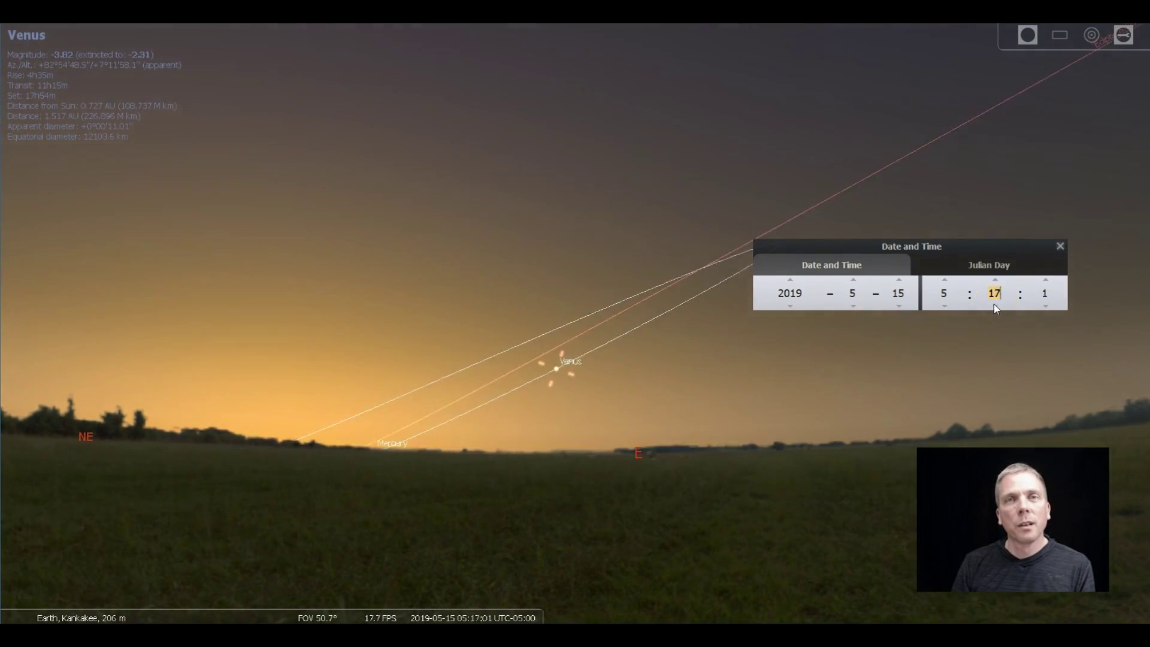
{"action": "scroll", "coordinate": [994, 305], "scroll_direction": "down", "scroll_amount": 2}
{"action": "scroll", "coordinate": [993, 304], "scroll_direction": "down", "scroll_amount": 3}
{"action": "scroll", "coordinate": [995, 303], "scroll_direction": "down", "scroll_amount": 4}
{"action": "scroll", "coordinate": [993, 304], "scroll_direction": "down", "scroll_amount": 3}
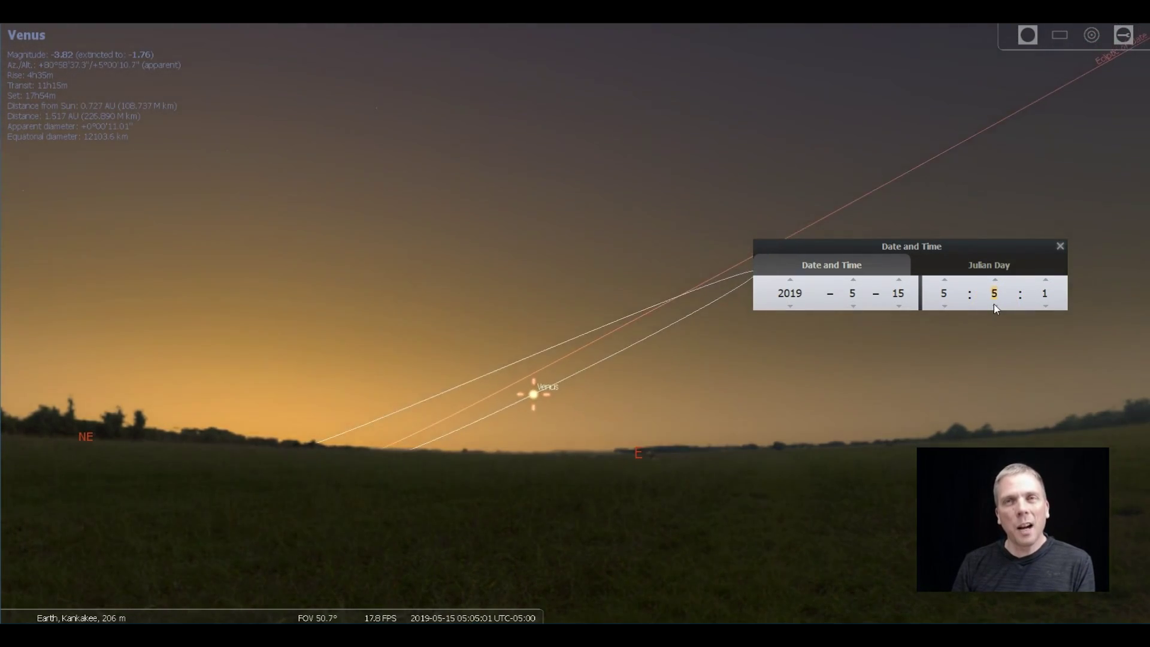
{"action": "scroll", "coordinate": [994, 303], "scroll_direction": "down", "scroll_amount": 5}
{"action": "scroll", "coordinate": [994, 304], "scroll_direction": "down", "scroll_amount": 2}
{"action": "scroll", "coordinate": [994, 304], "scroll_direction": "down", "scroll_amount": 2}
{"action": "left_click", "coordinate": [932, 298]}
{"action": "left_click", "coordinate": [898, 286]}
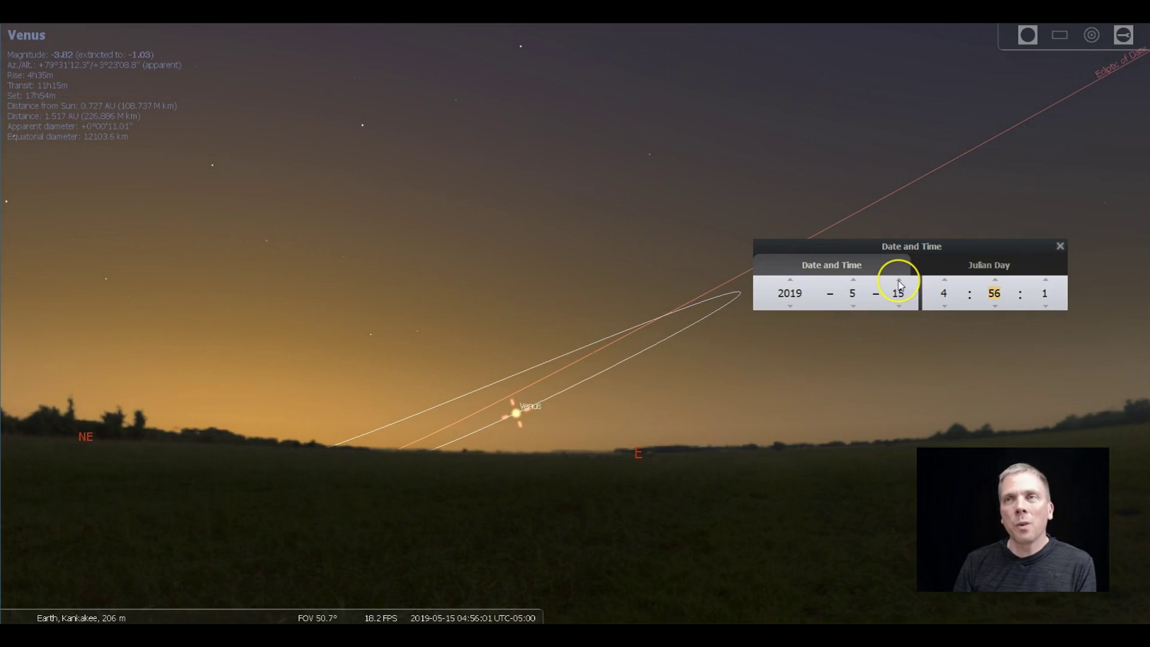
{"action": "scroll", "coordinate": [899, 284], "scroll_direction": "up", "scroll_amount": 2}
{"action": "scroll", "coordinate": [899, 284], "scroll_direction": "up", "scroll_amount": 2}
{"action": "scroll", "coordinate": [899, 284], "scroll_direction": "up", "scroll_amount": 3}
{"action": "scroll", "coordinate": [900, 284], "scroll_direction": "up", "scroll_amount": 3}
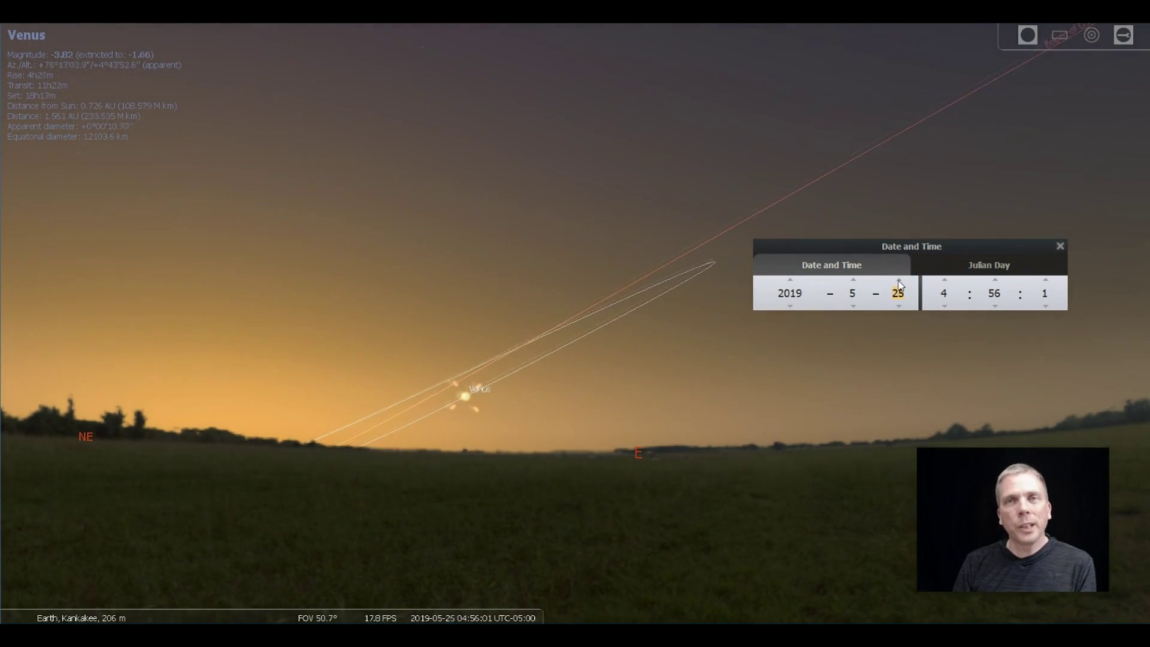
{"action": "scroll", "coordinate": [899, 284], "scroll_direction": "up", "scroll_amount": 3}
{"action": "scroll", "coordinate": [900, 284], "scroll_direction": "up", "scroll_amount": 3}
{"action": "left_click", "coordinate": [1012, 313]}
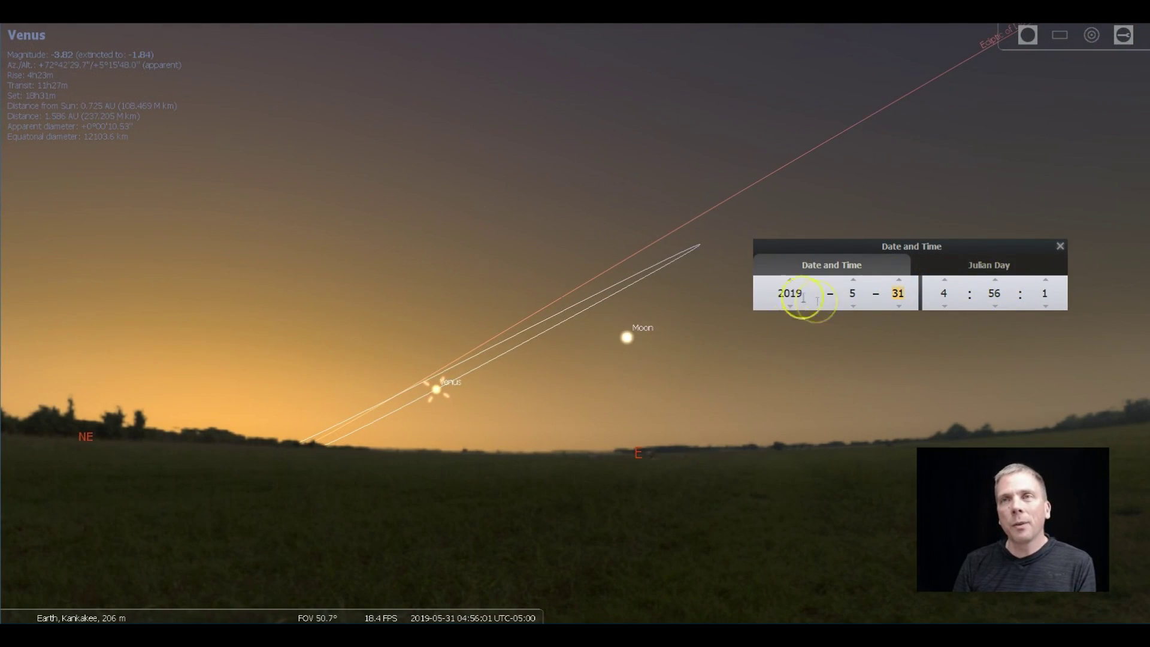
{"action": "scroll", "coordinate": [855, 286], "scroll_direction": "up", "scroll_amount": 2}
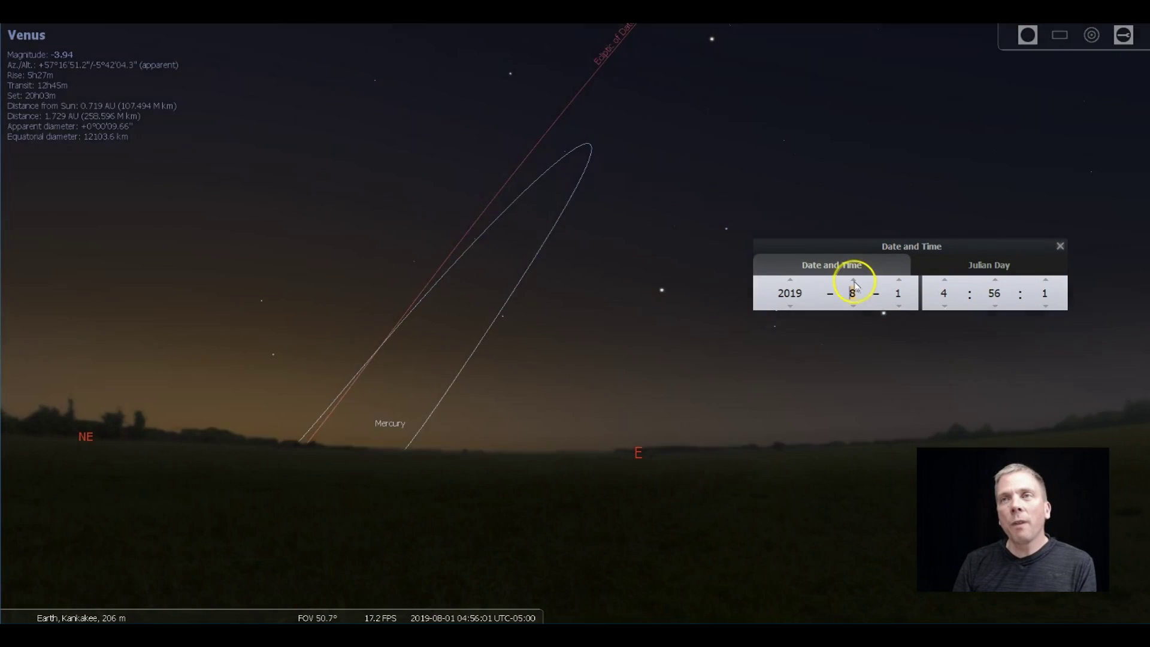
Step the date through June and July 2019 to 11 July, 04:56, panning north to keep Venus in view
{"action": "left_click", "coordinate": [899, 303]}
{"action": "scroll", "coordinate": [898, 303], "scroll_direction": "down", "scroll_amount": 1}
{"action": "scroll", "coordinate": [899, 305], "scroll_direction": "down", "scroll_amount": 2}
{"action": "scroll", "coordinate": [899, 304], "scroll_direction": "down", "scroll_amount": 3}
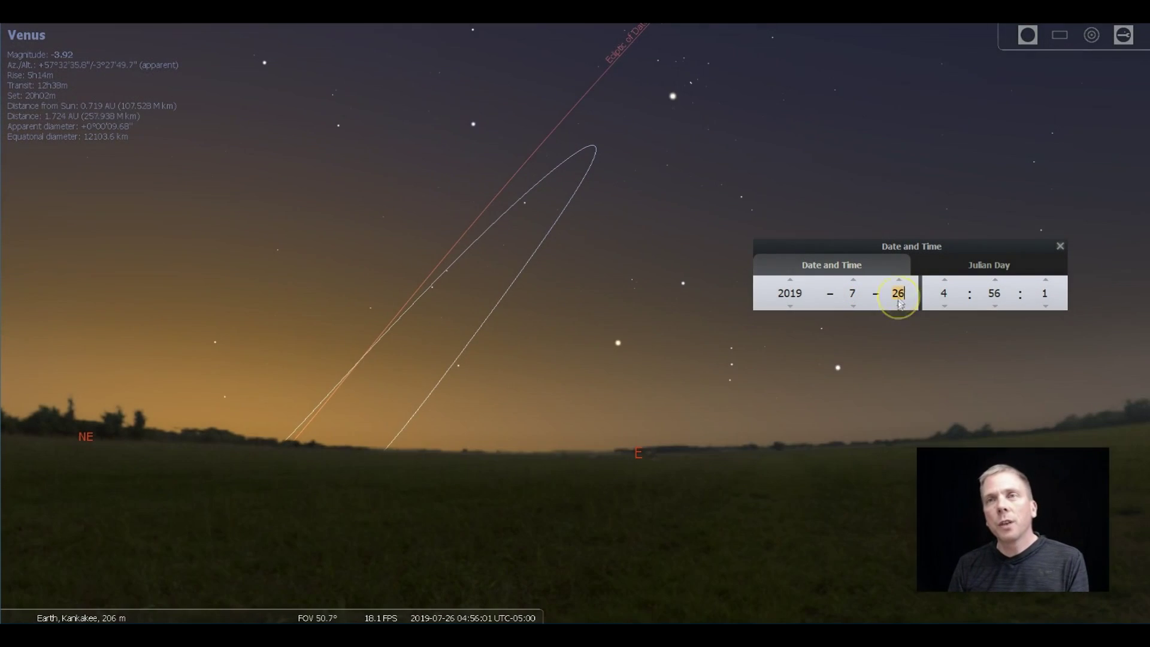
{"action": "scroll", "coordinate": [900, 303], "scroll_direction": "down", "scroll_amount": 1}
{"action": "scroll", "coordinate": [900, 305], "scroll_direction": "down", "scroll_amount": 3}
{"action": "scroll", "coordinate": [901, 305], "scroll_direction": "down", "scroll_amount": 4}
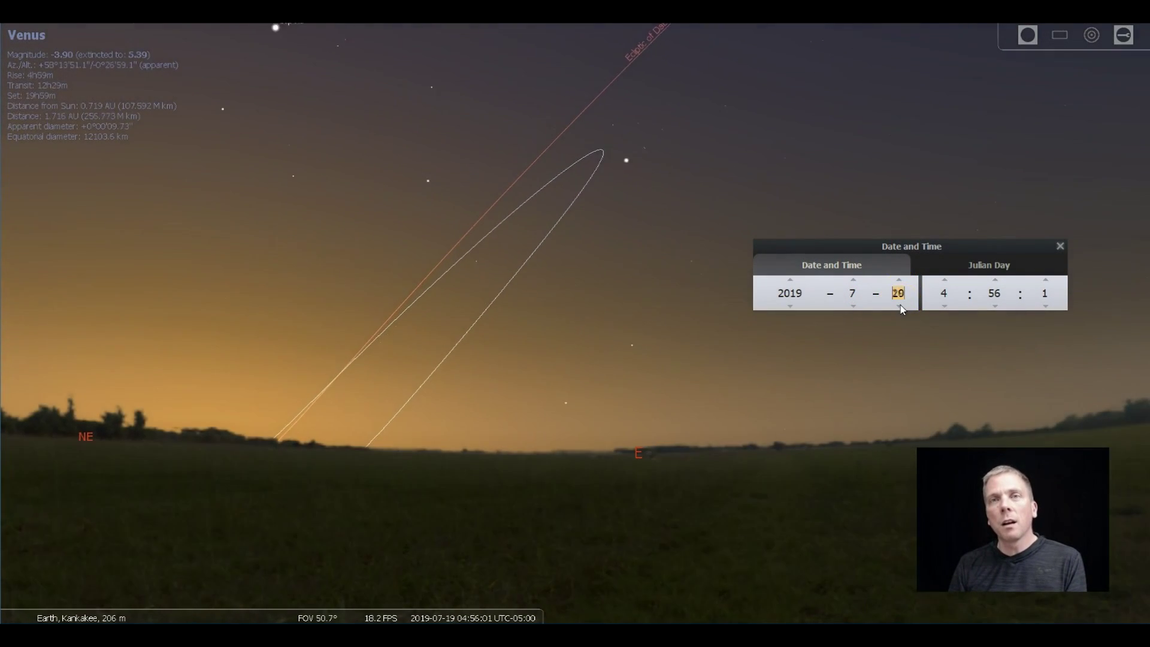
{"action": "scroll", "coordinate": [901, 305], "scroll_direction": "down", "scroll_amount": 1}
{"action": "left_click_drag", "start_coordinate": [668, 468], "coordinate": [870, 474]}
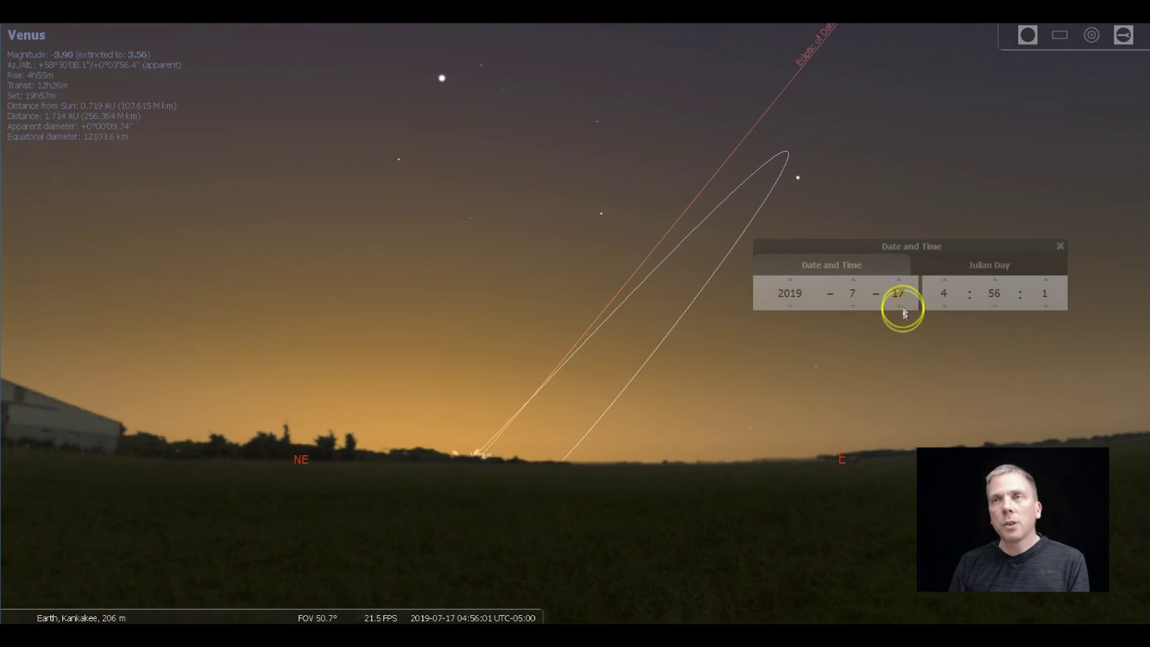
{"action": "scroll", "coordinate": [904, 313], "scroll_direction": "down", "scroll_amount": 1}
{"action": "scroll", "coordinate": [904, 311], "scroll_direction": "down", "scroll_amount": 2}
{"action": "scroll", "coordinate": [904, 310], "scroll_direction": "down", "scroll_amount": 2}
{"action": "scroll", "coordinate": [905, 309], "scroll_direction": "down", "scroll_amount": 3}
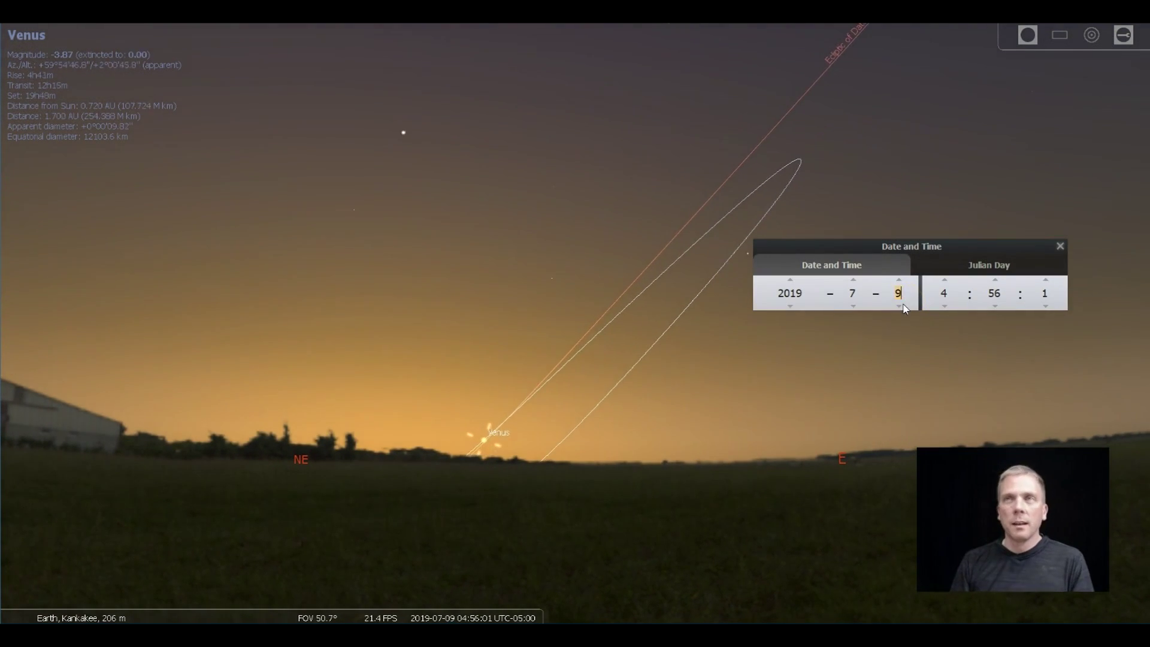
{"action": "scroll", "coordinate": [904, 309], "scroll_direction": "down", "scroll_amount": 1}
{"action": "scroll", "coordinate": [904, 308], "scroll_direction": "down", "scroll_amount": 6}
{"action": "scroll", "coordinate": [904, 308], "scroll_direction": "down", "scroll_amount": 4}
{"action": "scroll", "coordinate": [904, 309], "scroll_direction": "down", "scroll_amount": 2}
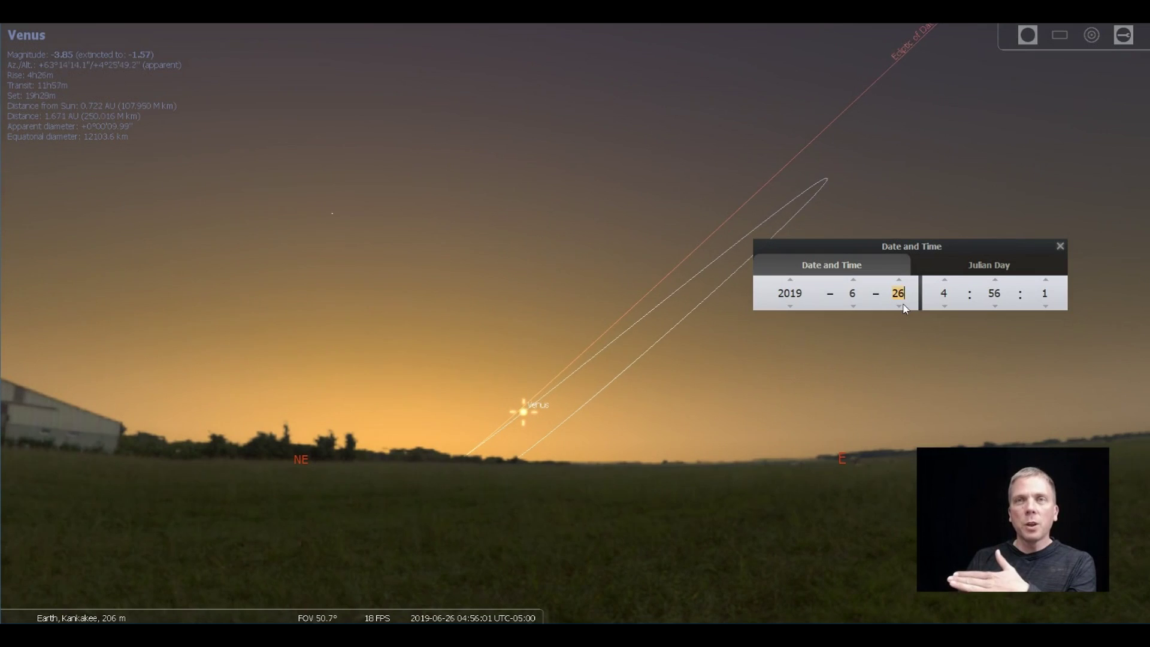
{"action": "scroll", "coordinate": [905, 309], "scroll_direction": "down", "scroll_amount": 3}
{"action": "scroll", "coordinate": [904, 308], "scroll_direction": "down", "scroll_amount": 3}
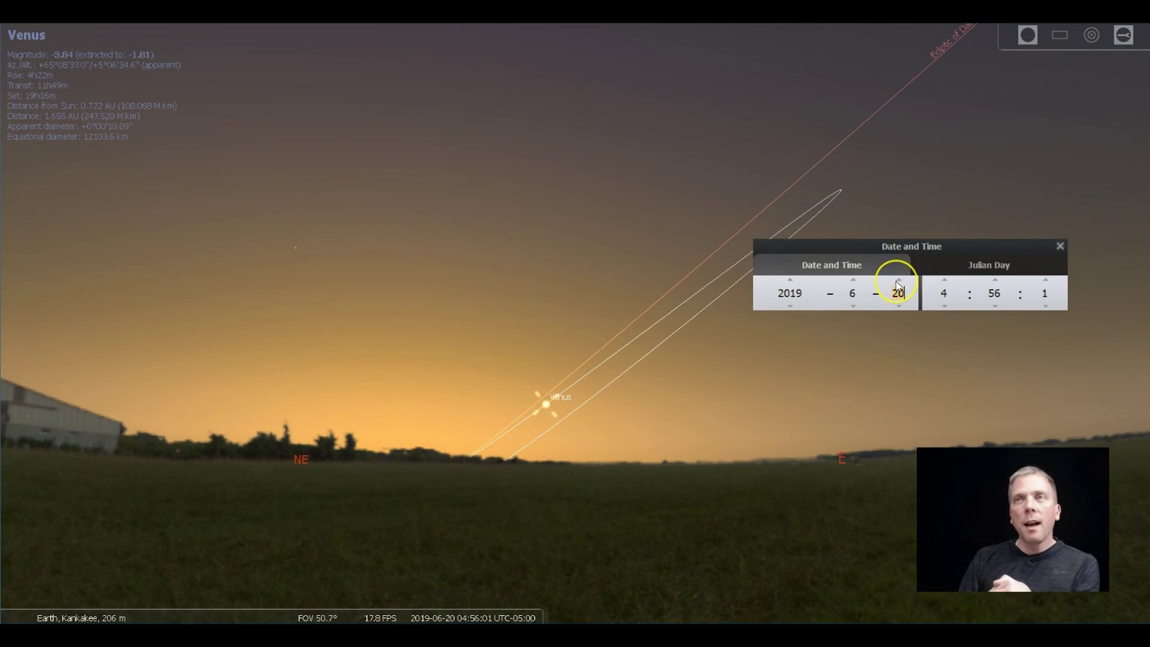
{"action": "scroll", "coordinate": [899, 286], "scroll_direction": "up", "scroll_amount": 2}
{"action": "scroll", "coordinate": [899, 286], "scroll_direction": "up", "scroll_amount": 2}
{"action": "scroll", "coordinate": [898, 286], "scroll_direction": "up", "scroll_amount": 2}
{"action": "scroll", "coordinate": [899, 286], "scroll_direction": "up", "scroll_amount": 3}
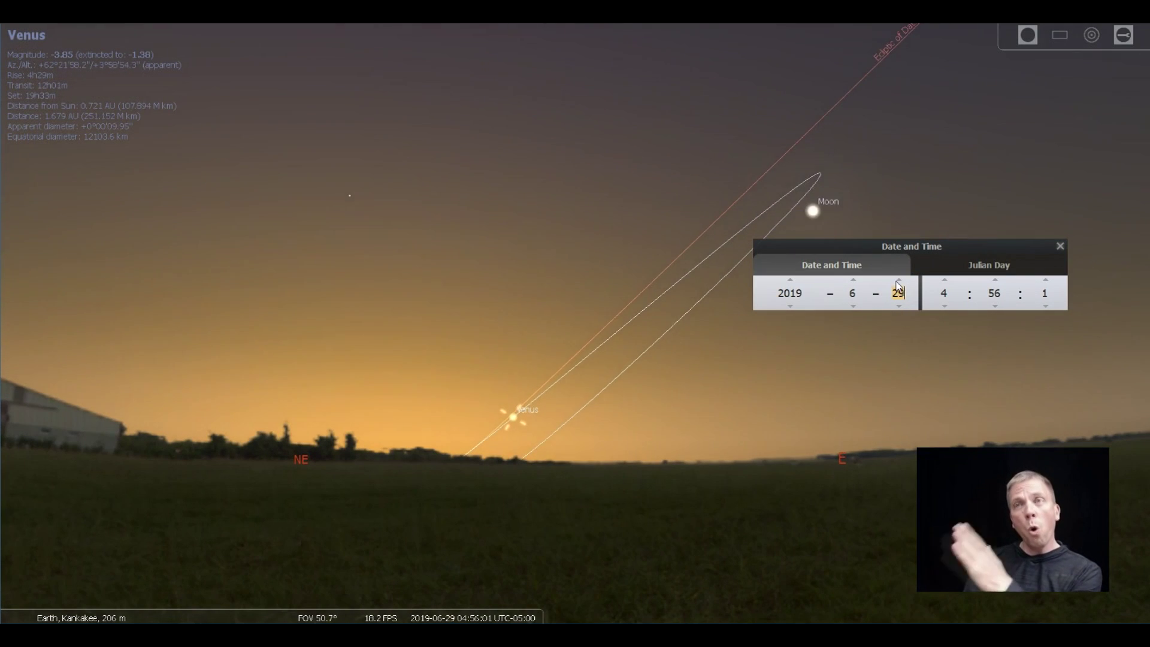
{"action": "scroll", "coordinate": [898, 286], "scroll_direction": "up", "scroll_amount": 3}
{"action": "scroll", "coordinate": [899, 286], "scroll_direction": "up", "scroll_amount": 6}
{"action": "scroll", "coordinate": [900, 286], "scroll_direction": "up", "scroll_amount": 1}
{"action": "scroll", "coordinate": [898, 287], "scroll_direction": "up", "scroll_amount": 2}
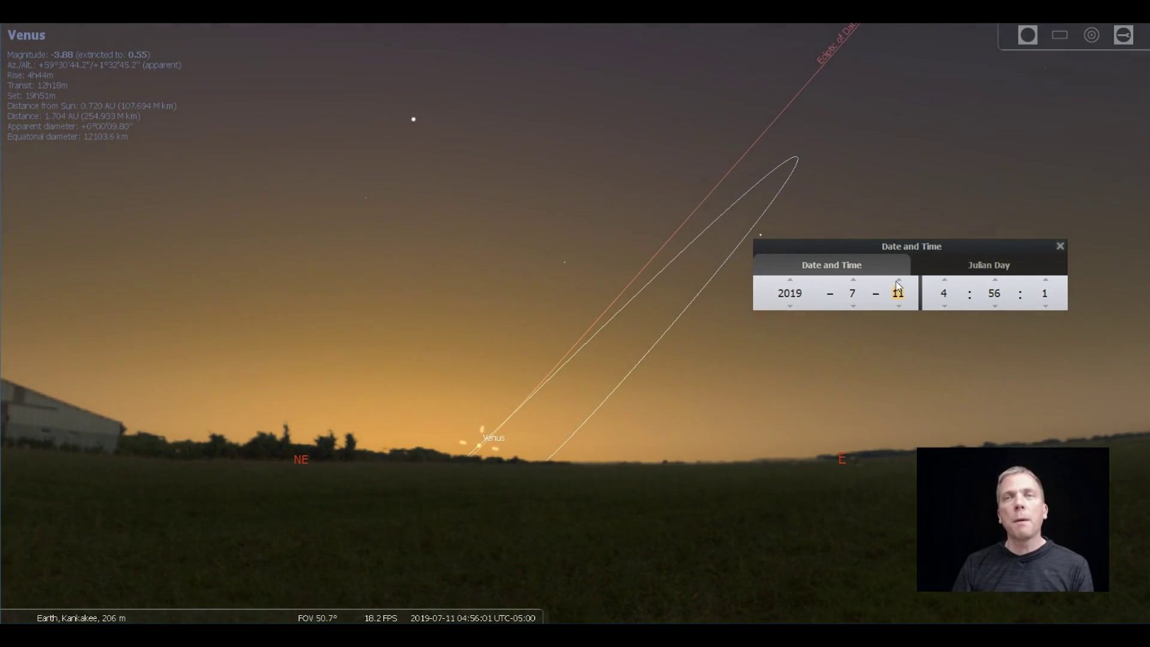